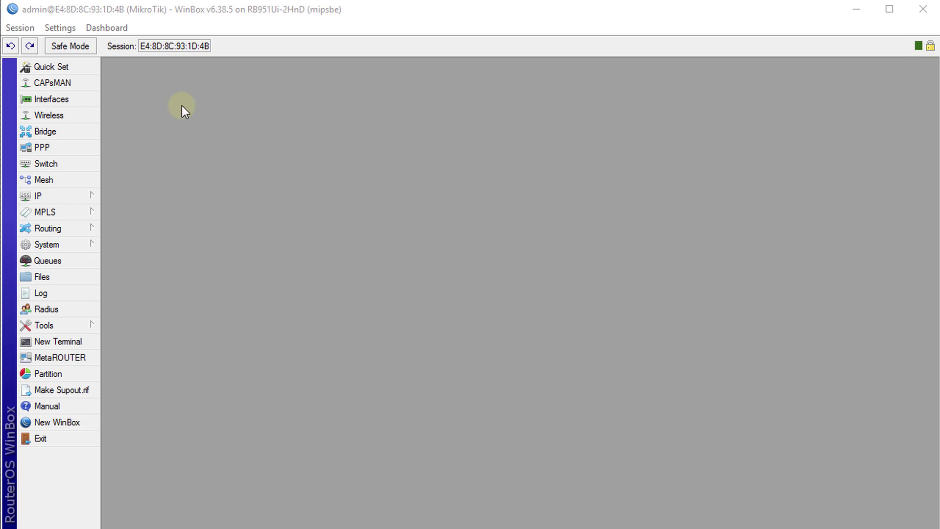
- Set the default wireless security profile's mode to none and apply it
left_click(81, 117)
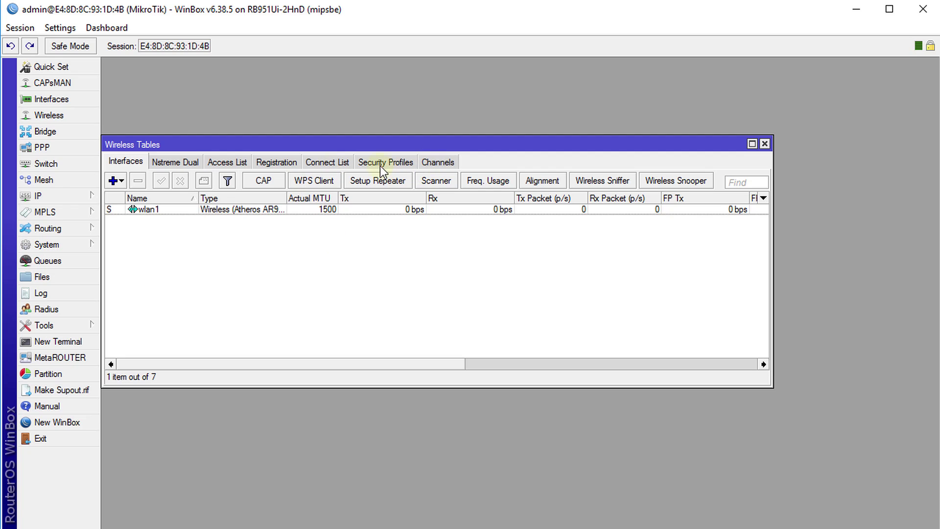
left_click(380, 164)
double_click(203, 211)
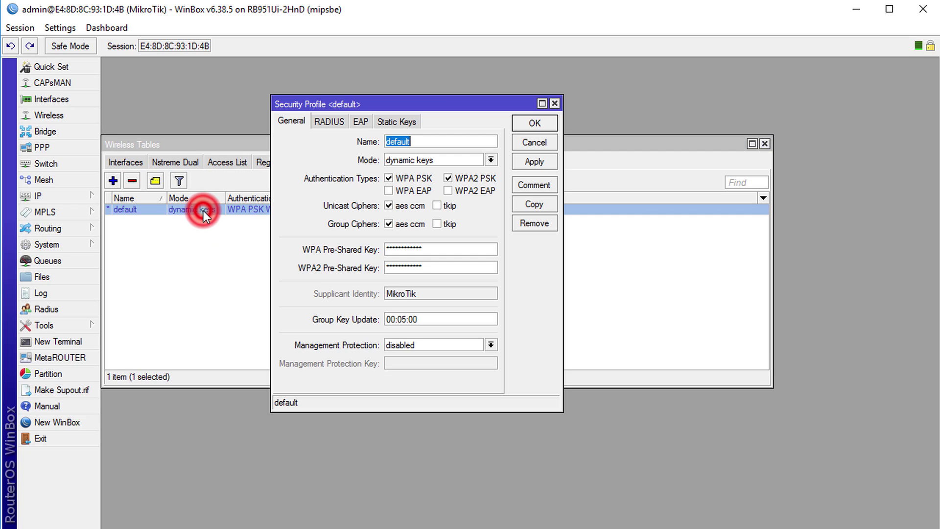
left_click(490, 160)
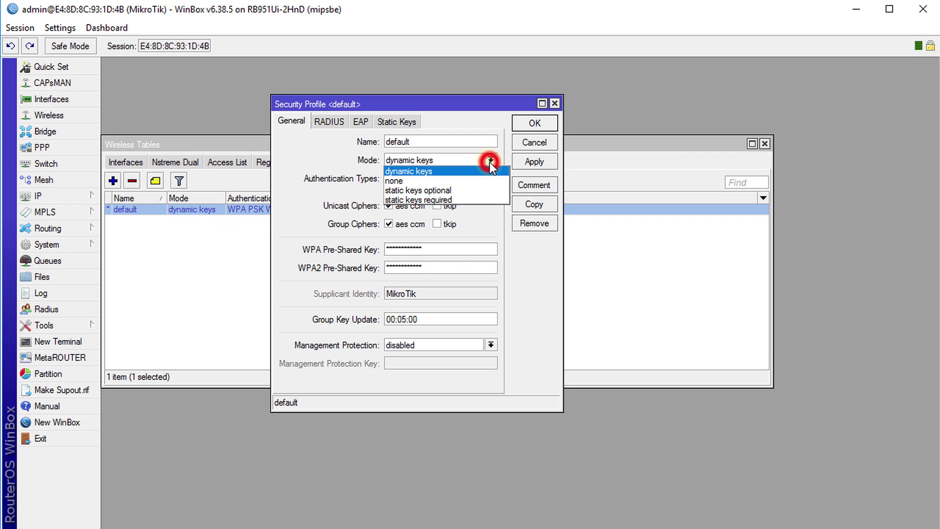
left_click(456, 179)
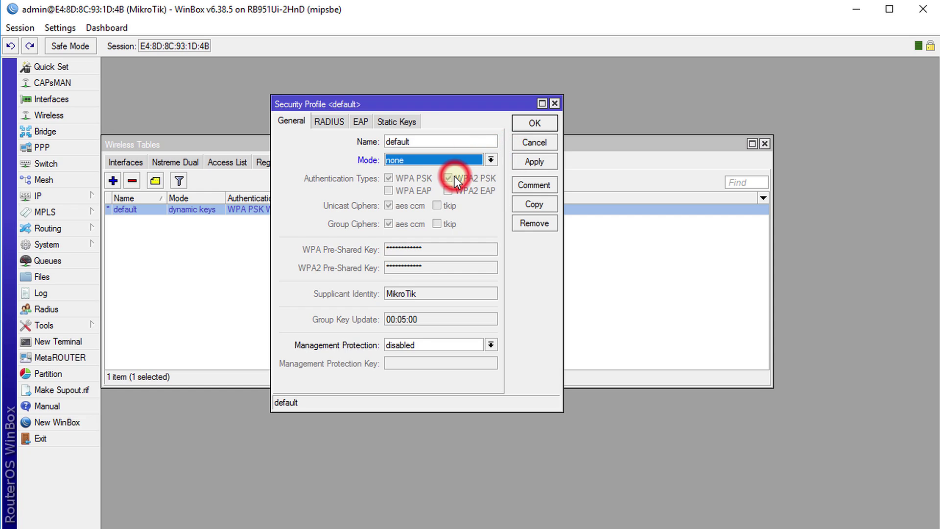
left_click(523, 162)
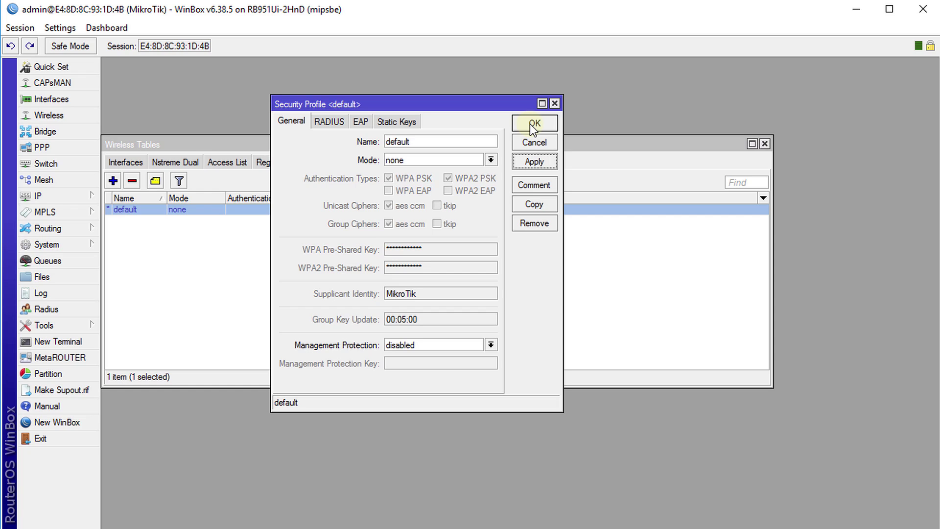
left_click(534, 124)
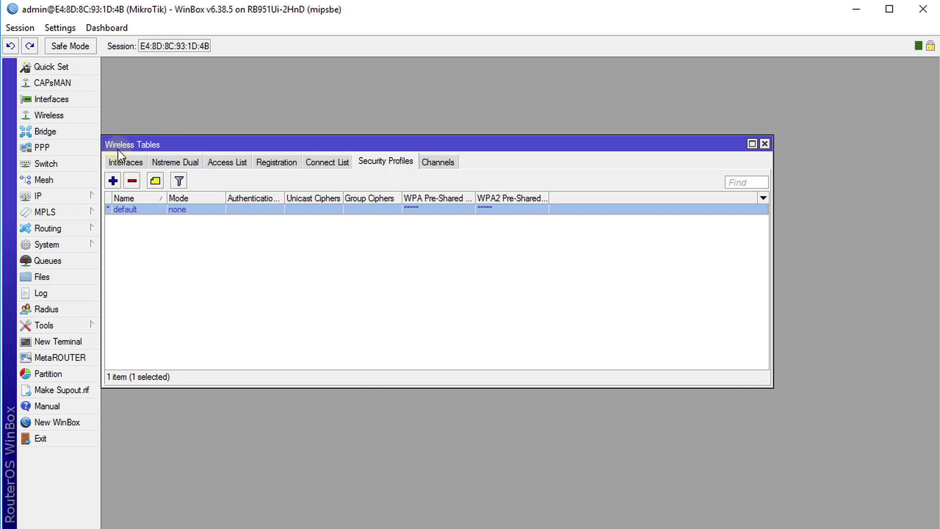
- Change the wlan1 interface's SSID to Hotspot
left_click(125, 162)
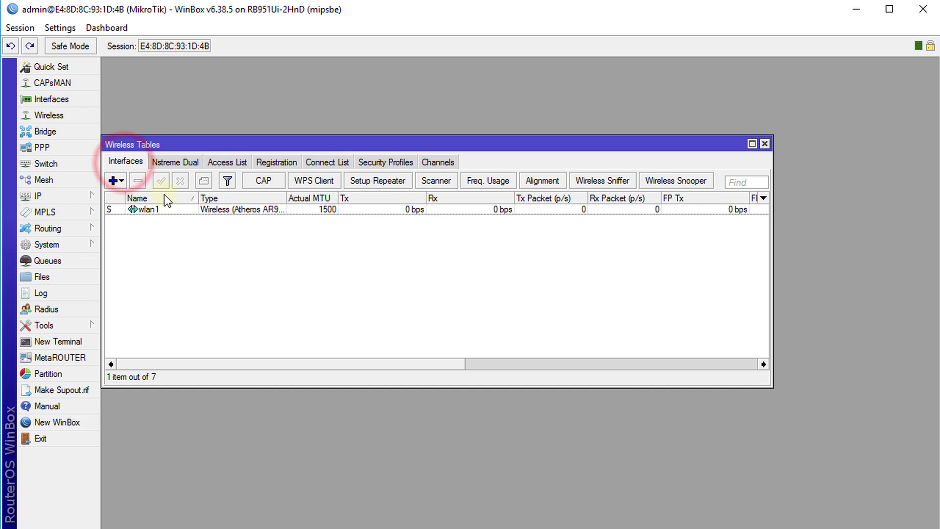
double_click(174, 206)
double_click(525, 221)
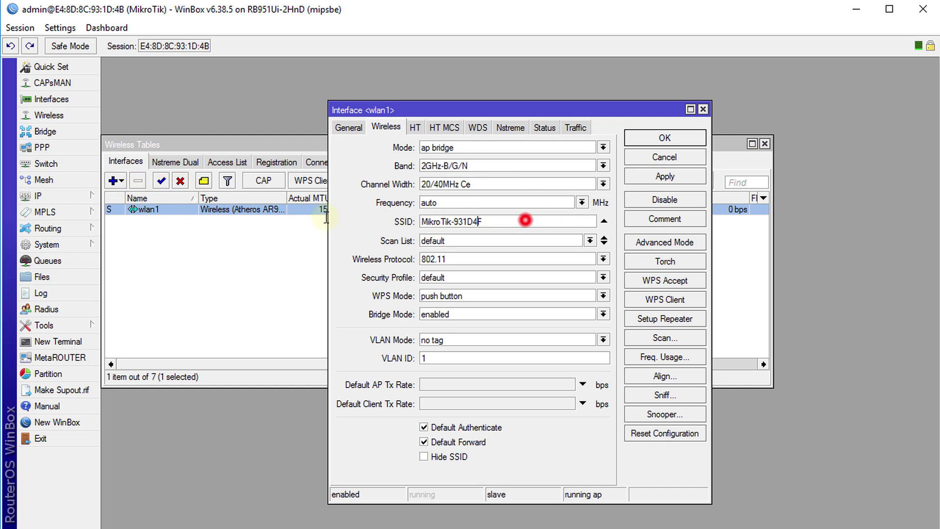
key("BackSpace")
type("Ho")
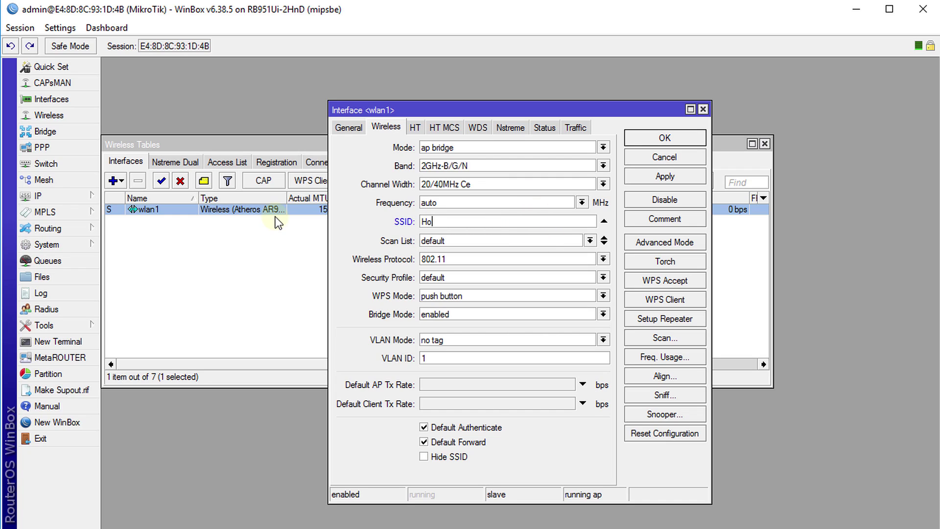
type("tspot")
left_click(647, 142)
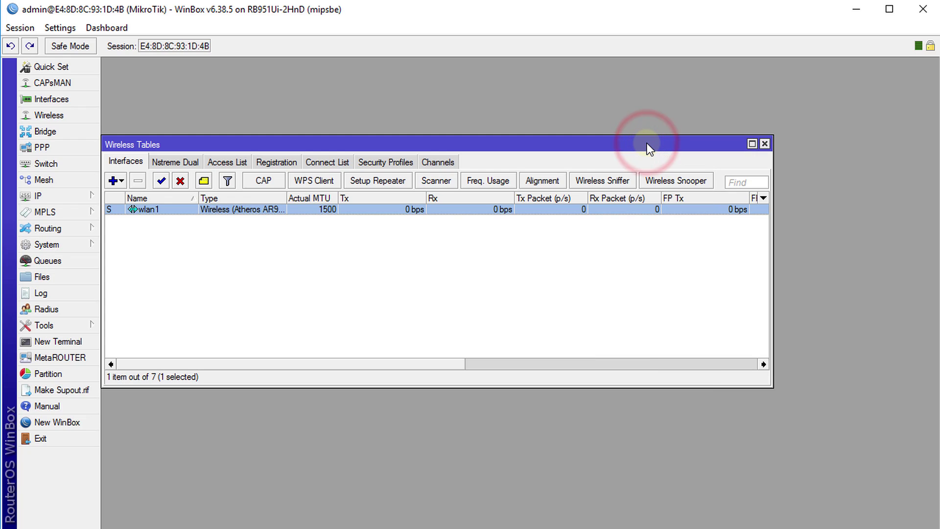
- Add a bridge named bridge-hotspot next to the default bridge, then show the bridge Ports list
left_click(766, 144)
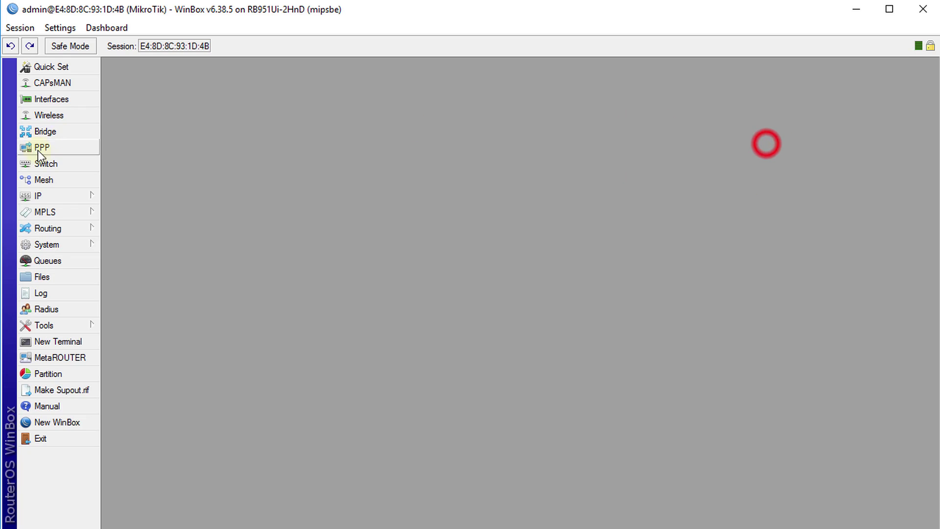
left_click(51, 132)
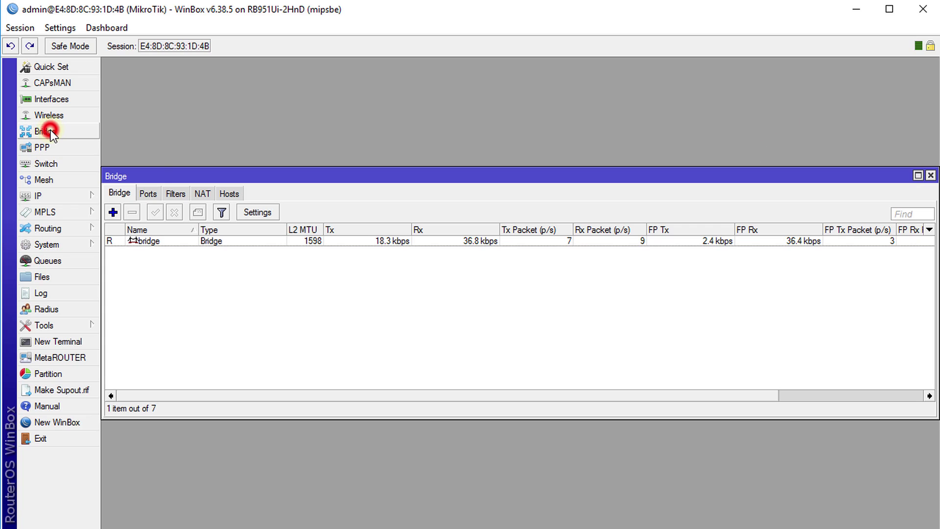
left_click(113, 212)
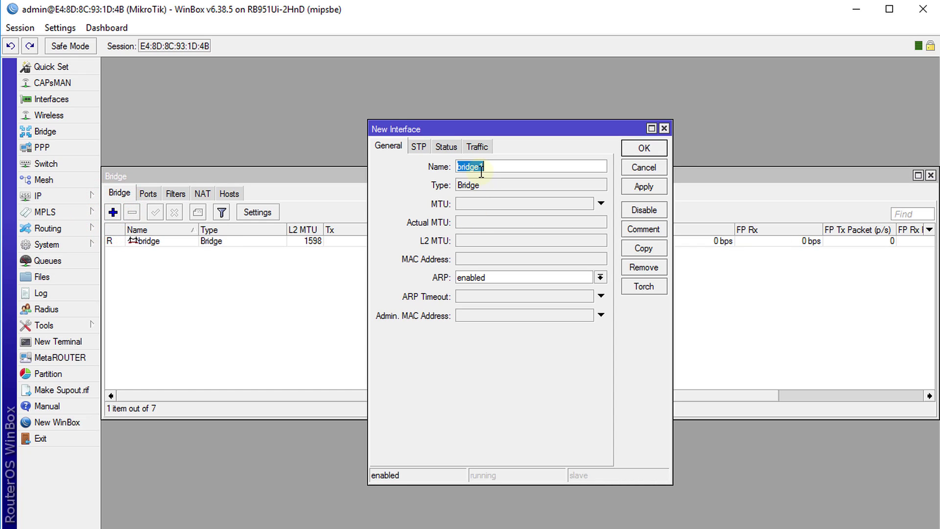
left_click(546, 170)
key("BackSpace")
type("-hotspot")
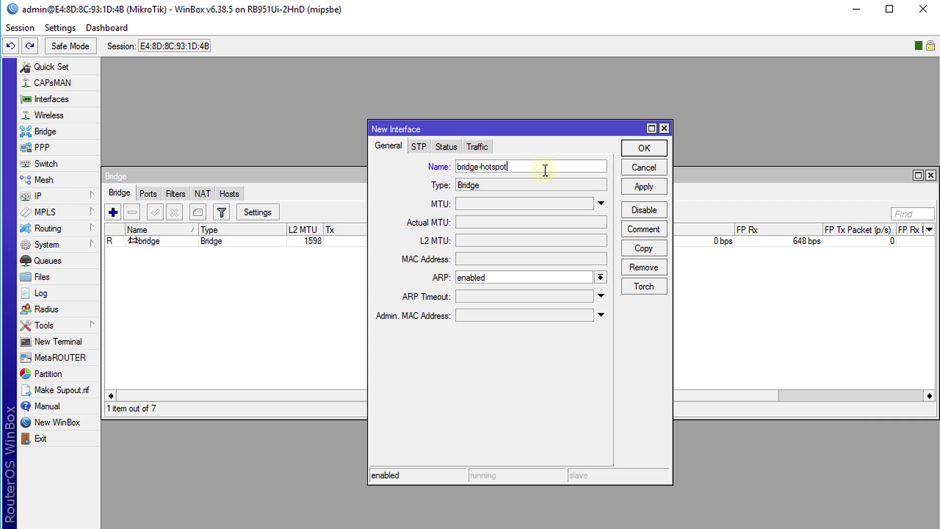
left_click(642, 150)
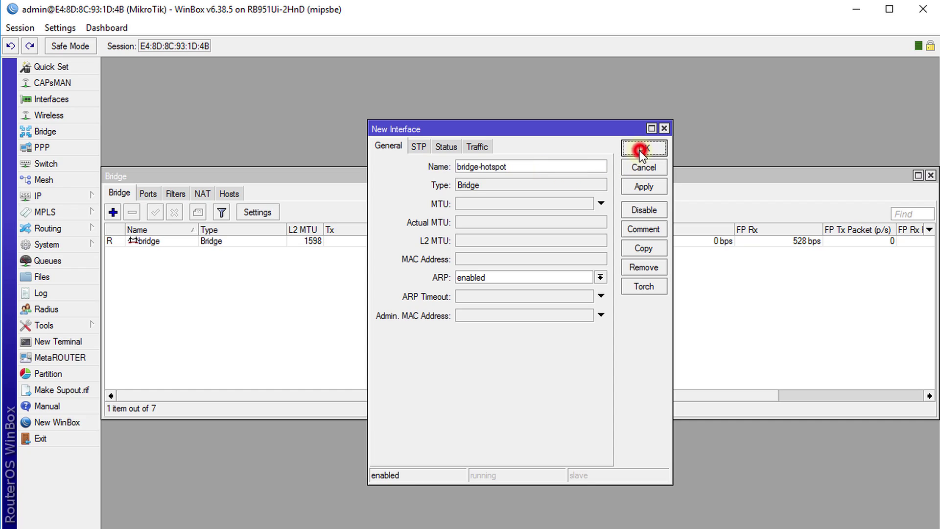
left_click(146, 194)
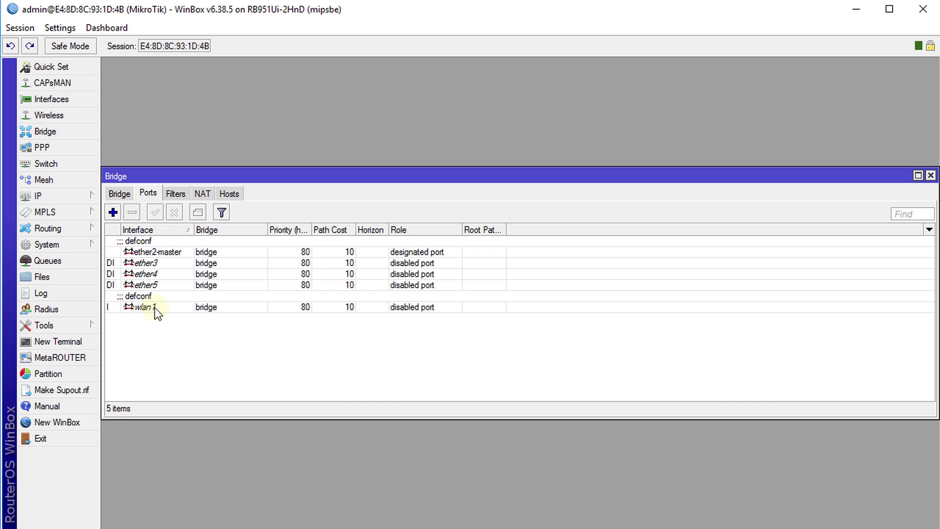
- Assign the wlan1 bridge port to bridge-hotspot
double_click(155, 308)
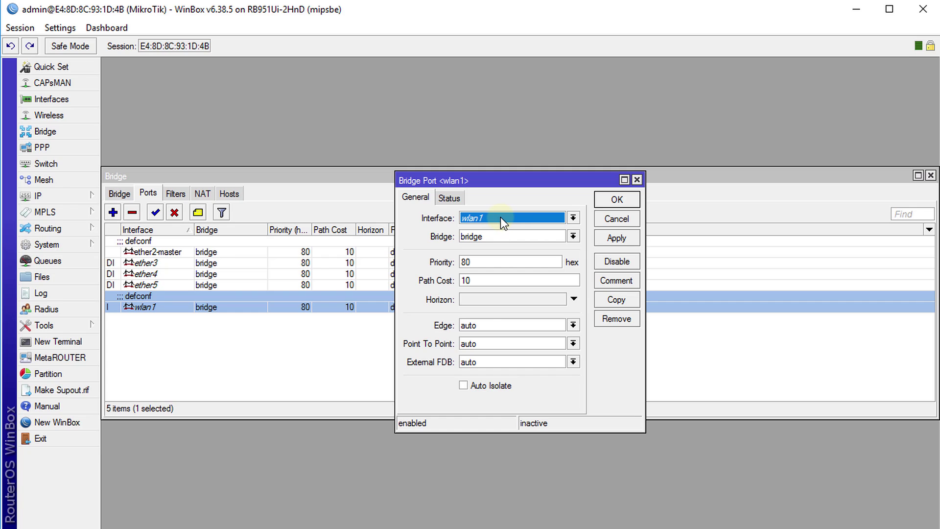
left_click(573, 236)
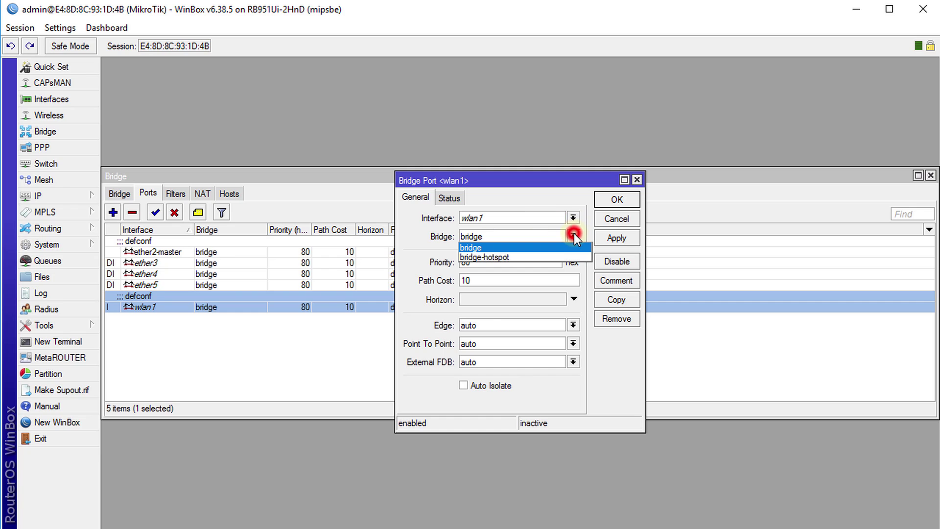
left_click(546, 254)
left_click(617, 238)
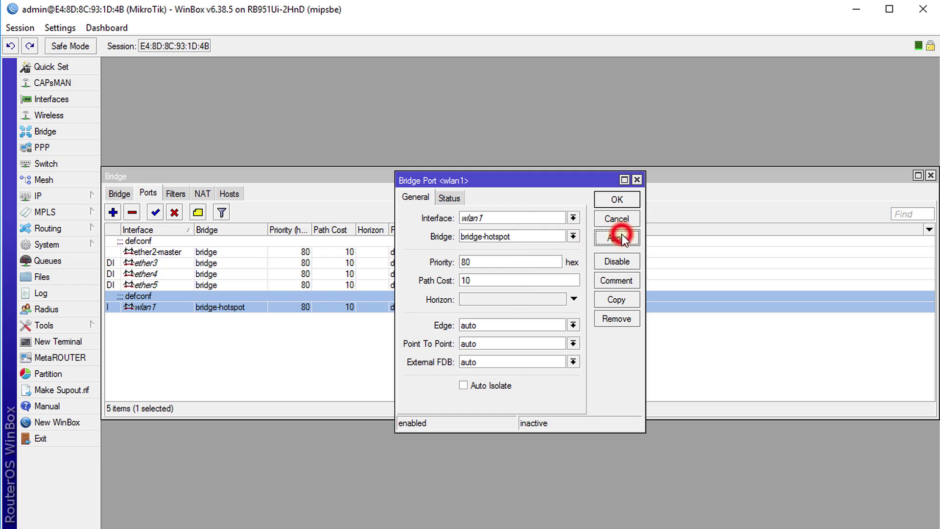
left_click(616, 201)
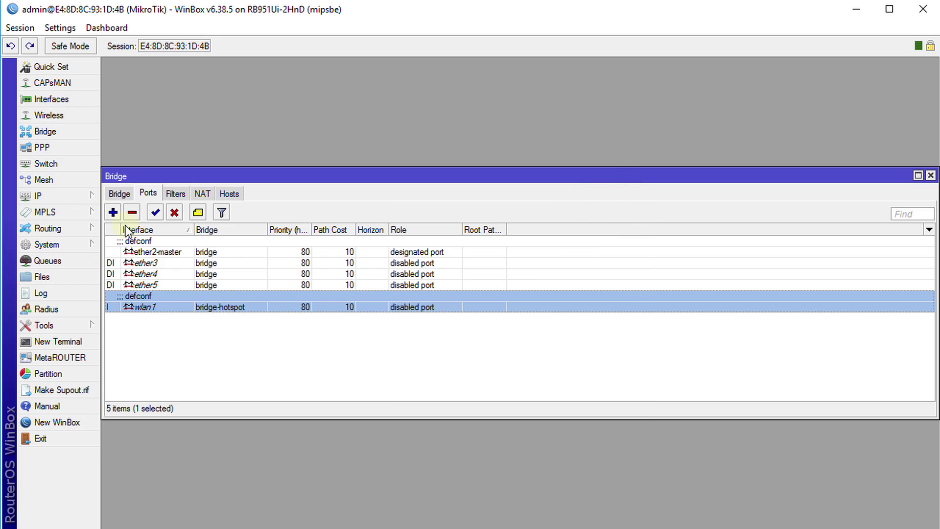
- Review the bridge list, then close the Bridge window
left_click(117, 194)
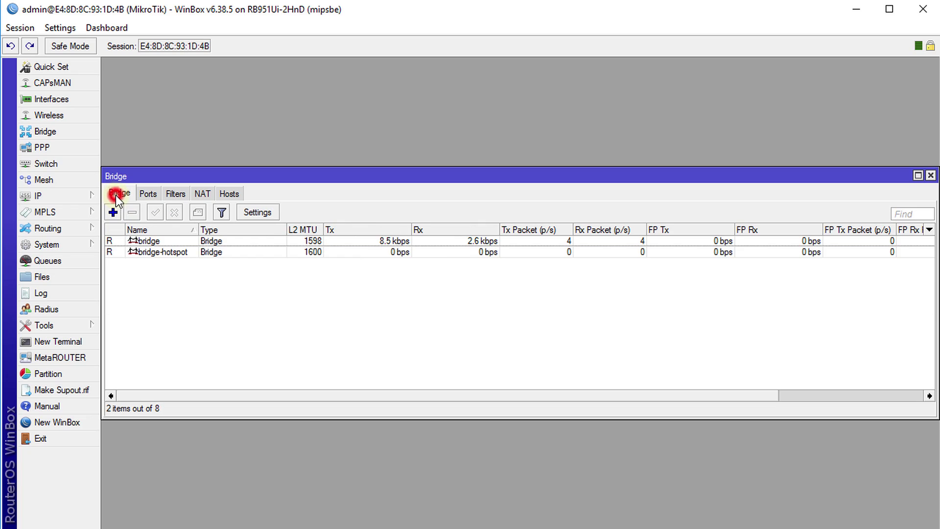
left_click(154, 256)
left_click(148, 241)
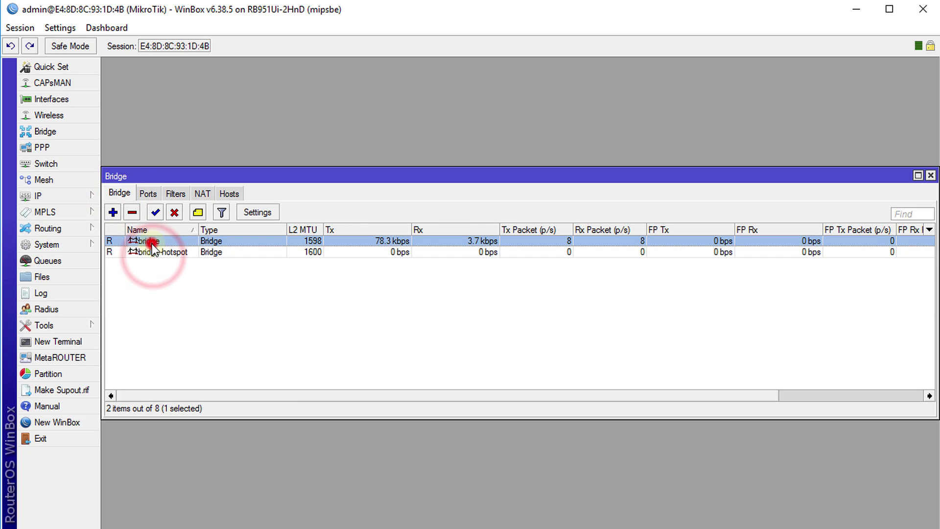
left_click(149, 194)
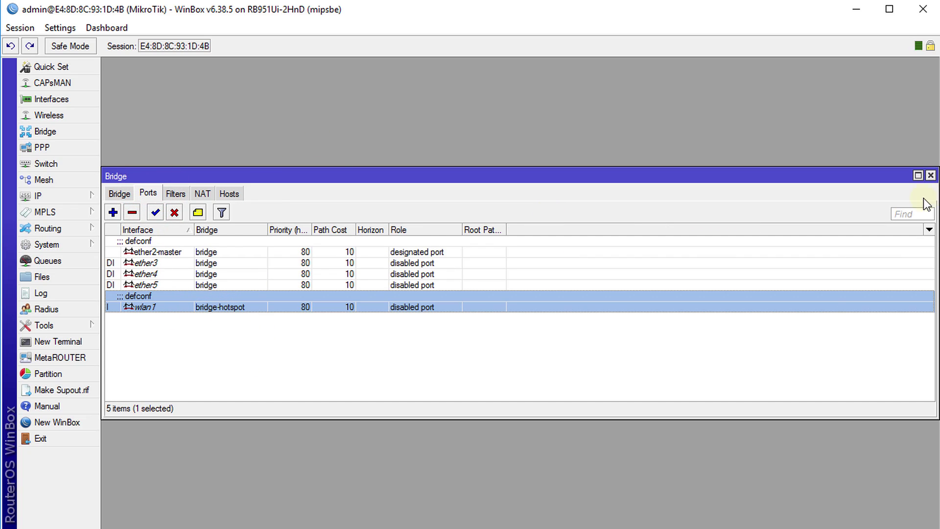
left_click(931, 175)
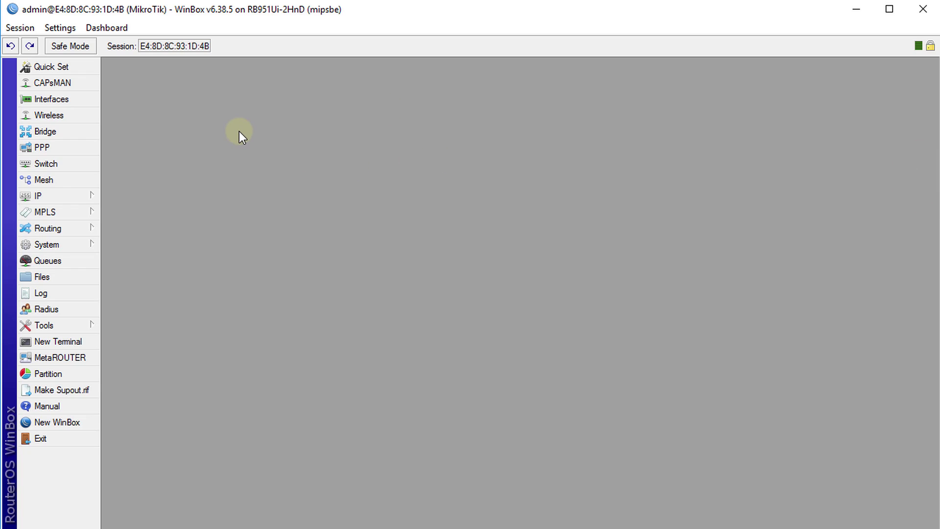
- Start a new IP address on interface bridge-hotspot
left_click(61, 197)
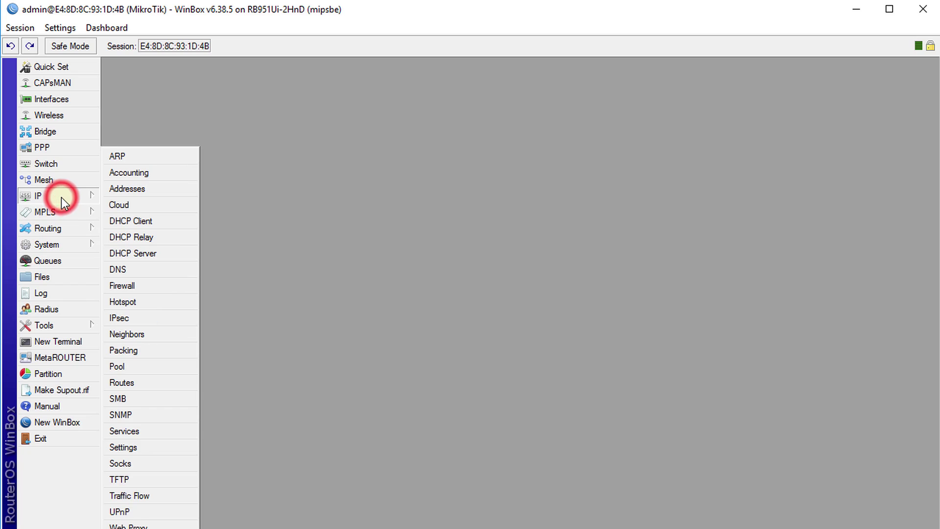
left_click(145, 192)
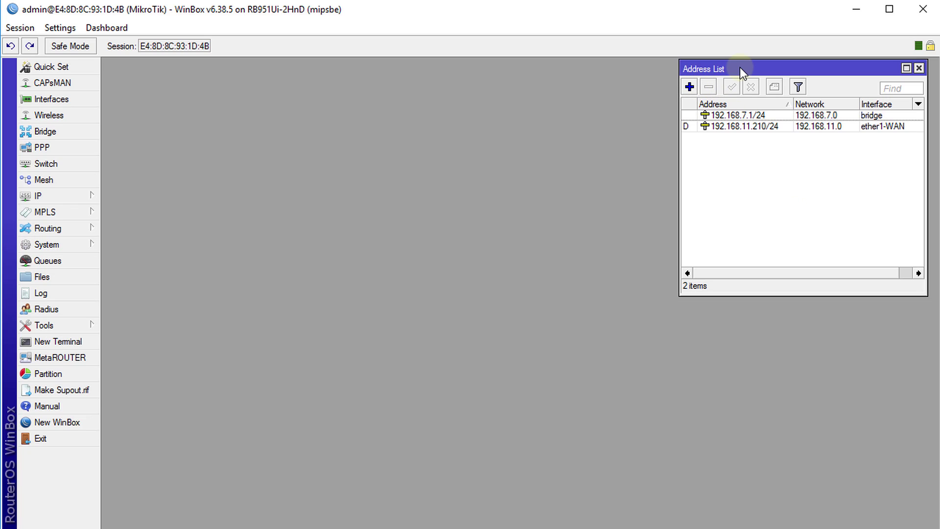
left_click(689, 89)
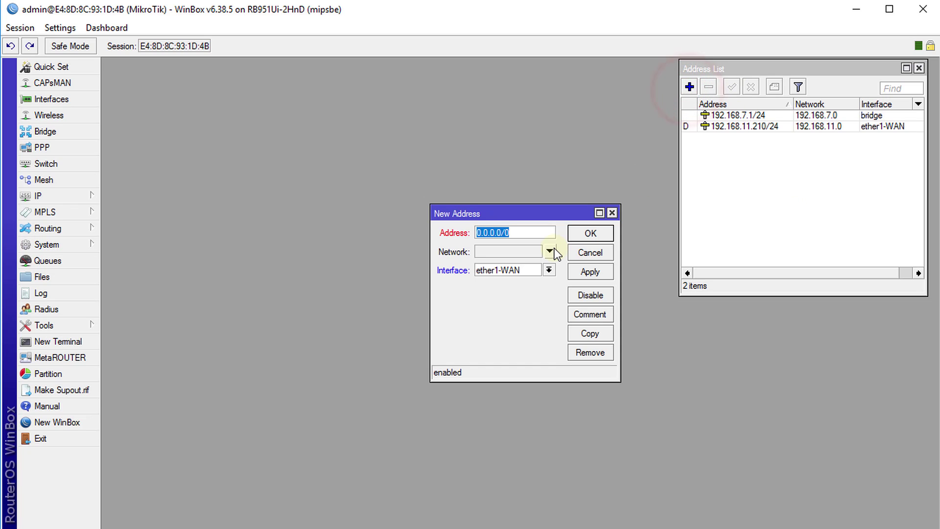
left_click(549, 271)
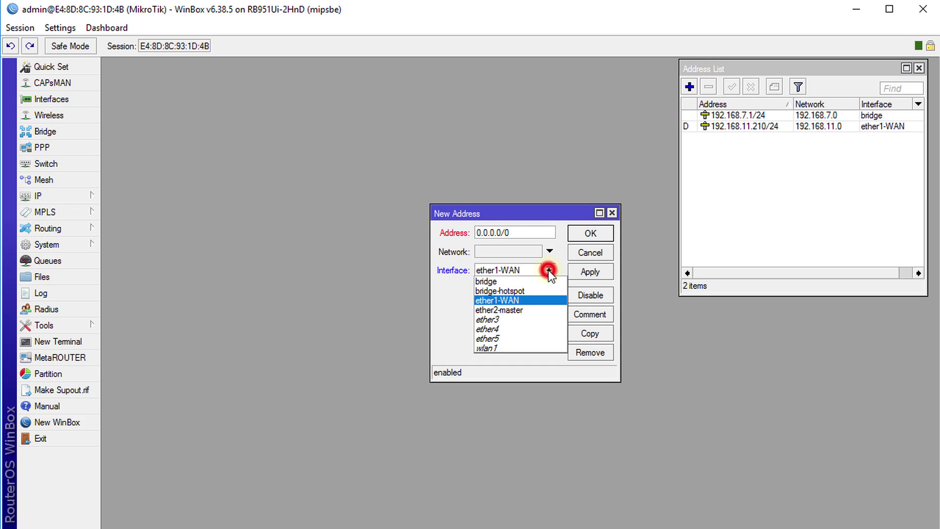
left_click(519, 291)
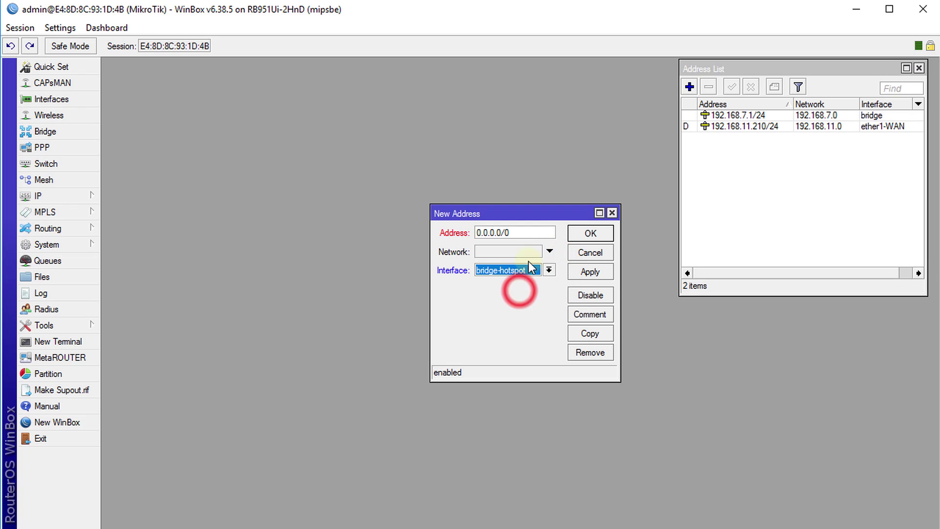
- Enter 192.168.6.1/24 as the address and save it
double_click(505, 233)
type("192")
type(".168")
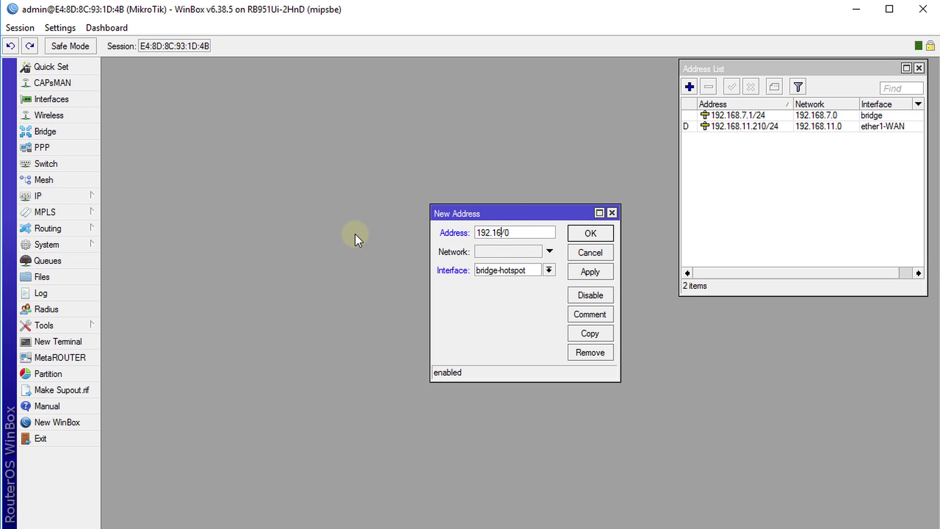
type(".6.1")
key("End")
key("BackSpace")
type("24")
left_click(593, 275)
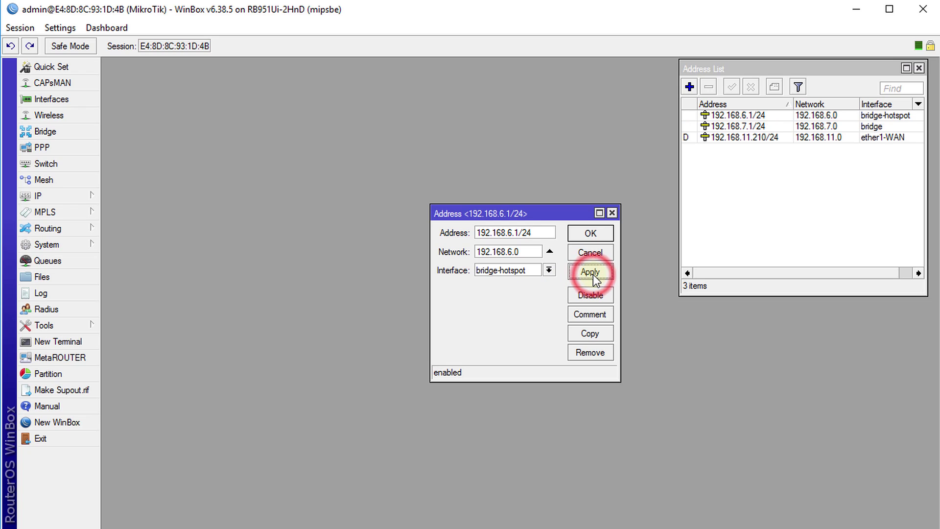
left_click(520, 233)
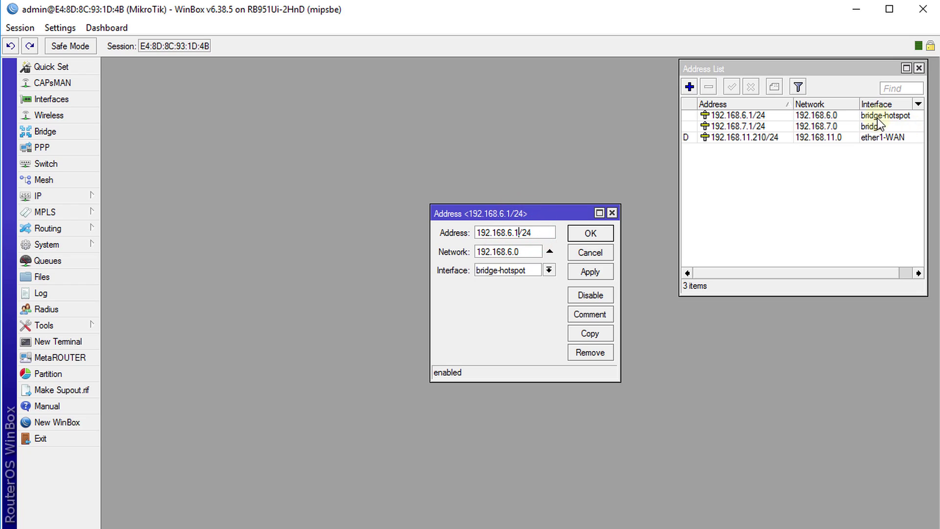
left_click(592, 234)
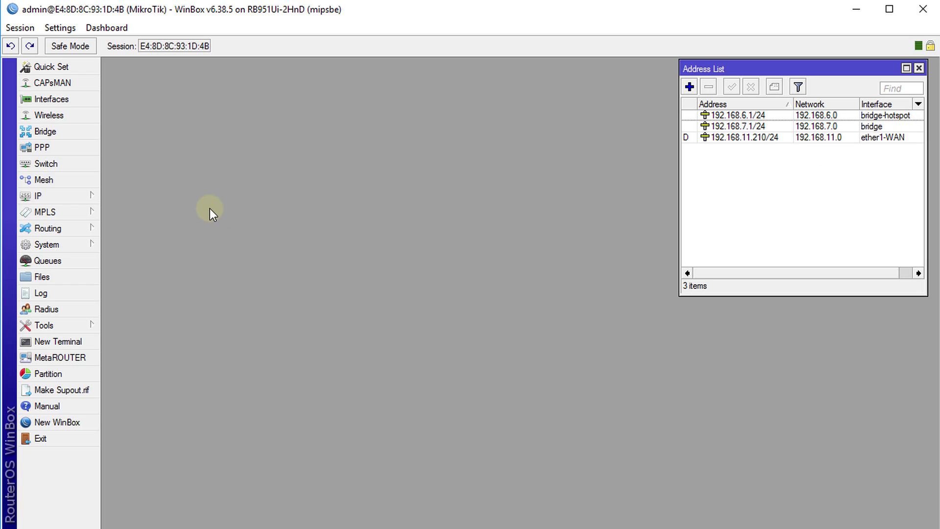
left_click(67, 198)
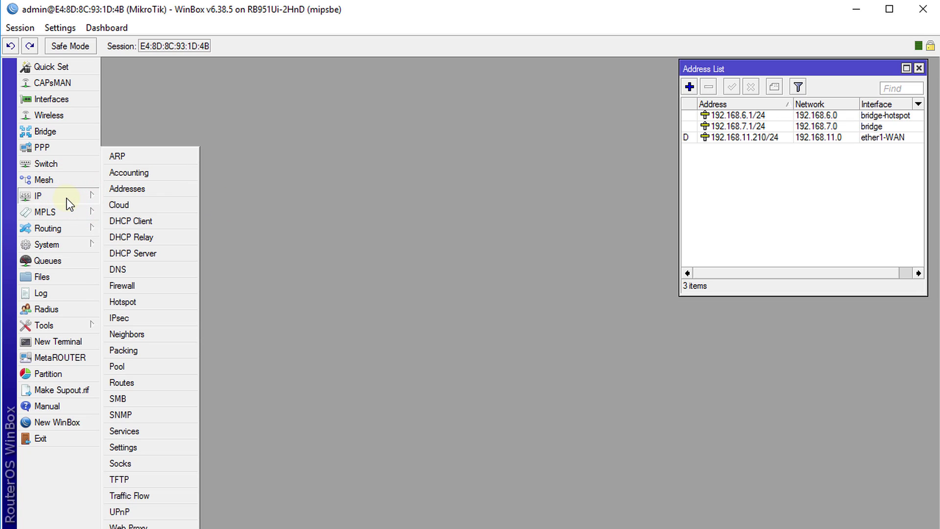
- Run Hotspot Setup on bridge-hotspot with hotspot address 192.168.6.1/24
left_click(134, 301)
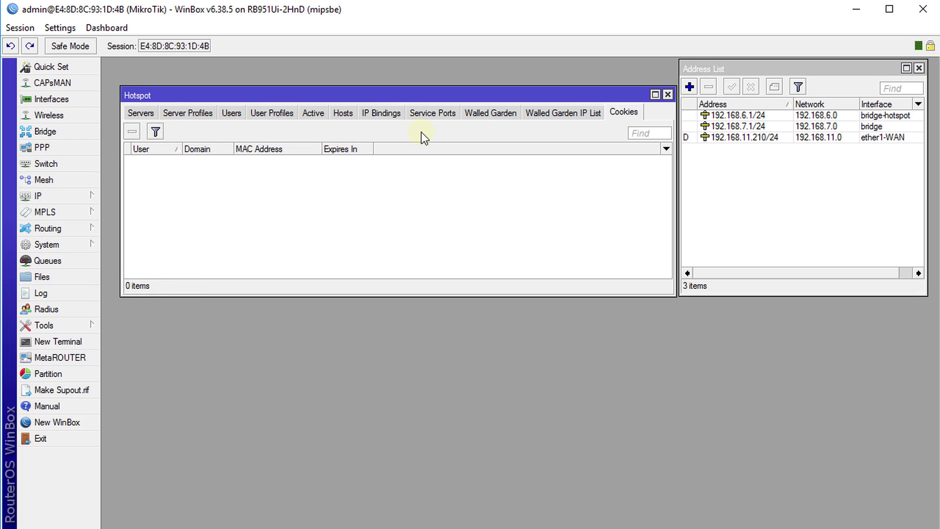
left_click(150, 113)
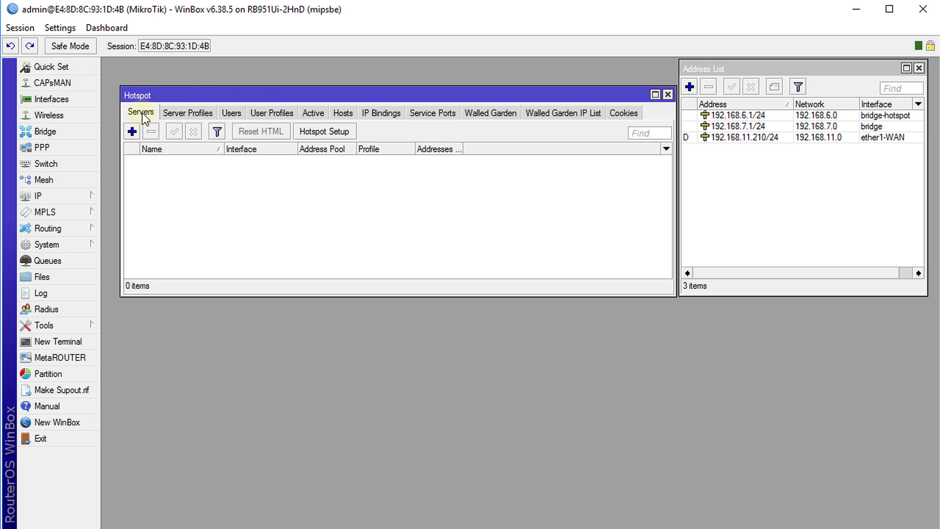
left_click(325, 131)
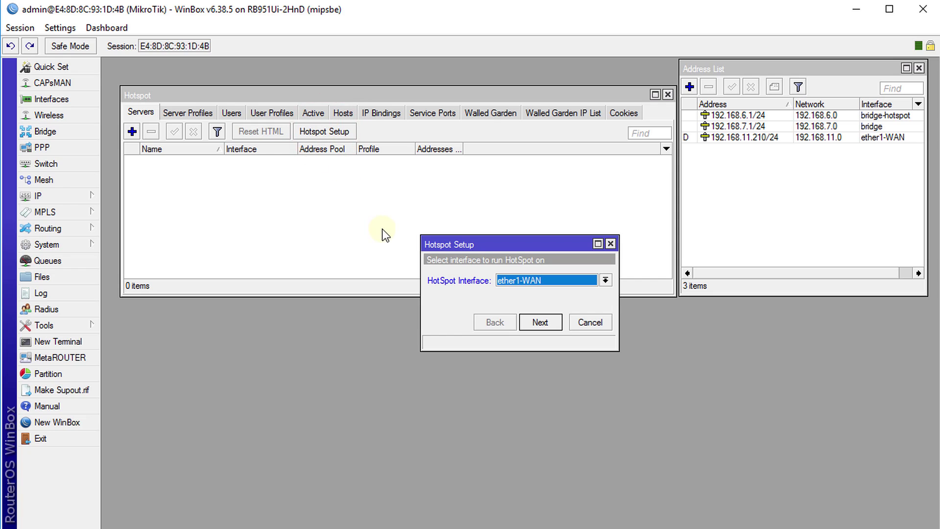
left_click(577, 281)
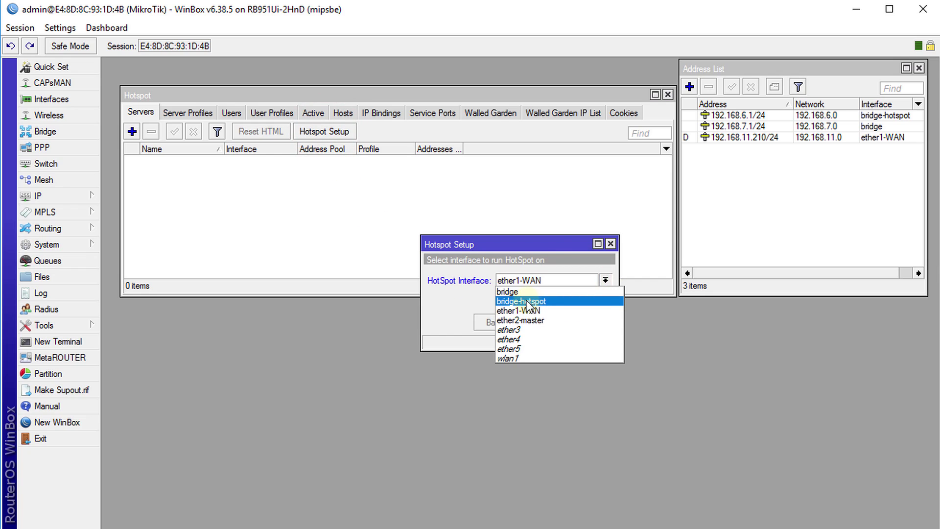
left_click(569, 301)
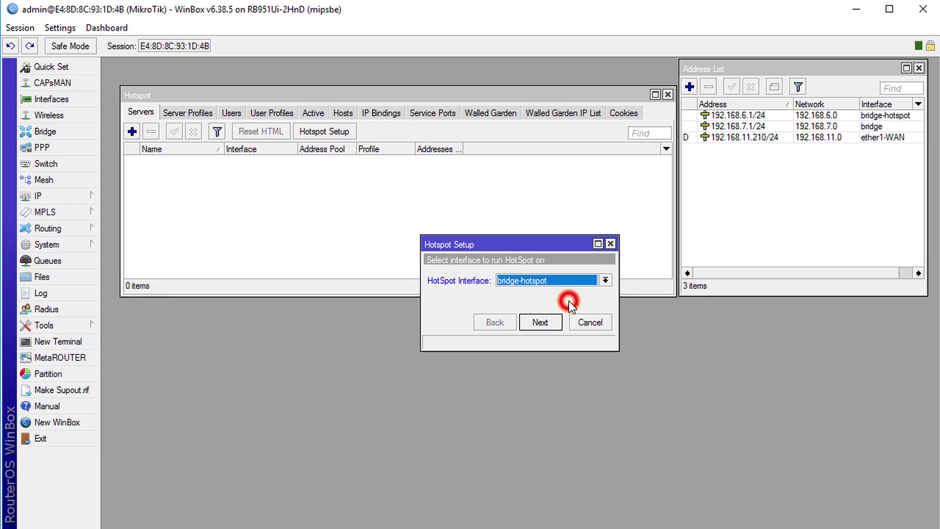
left_click(540, 322)
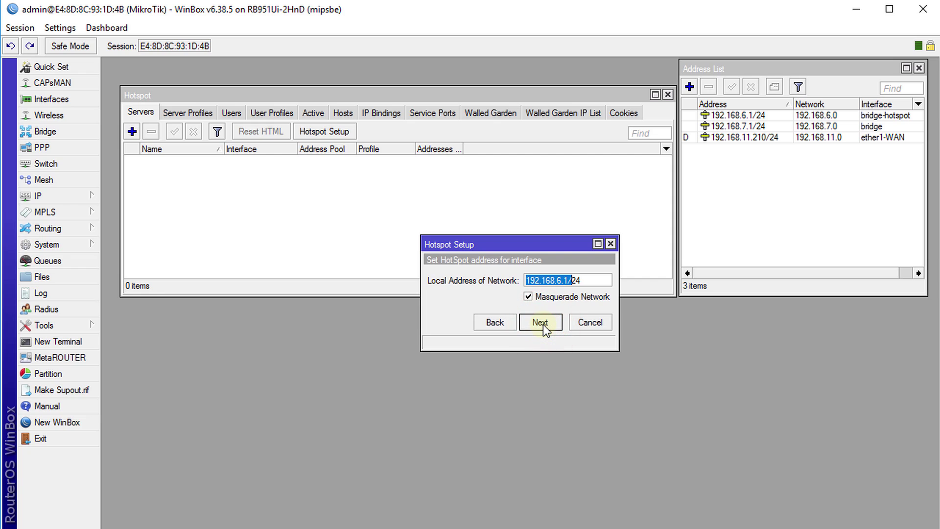
left_click(540, 323)
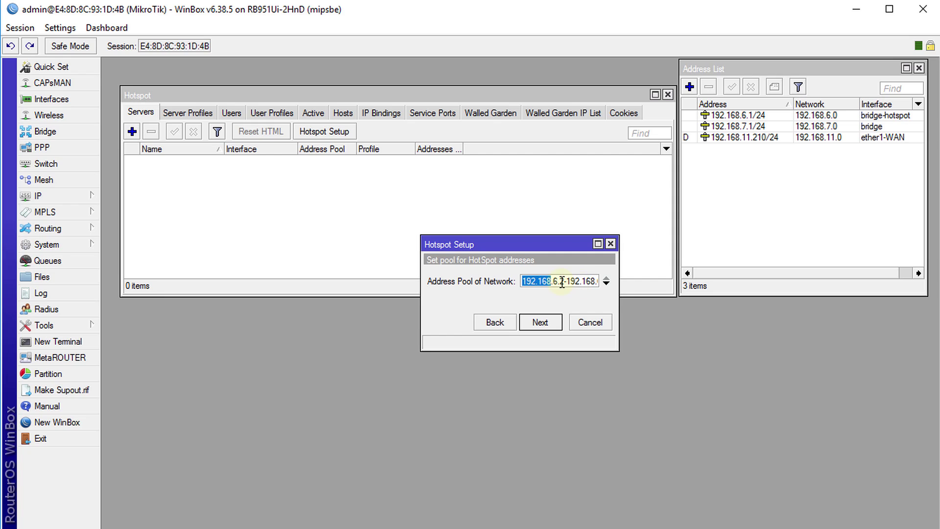
- Accept the 192.168.6.2-192.168.6.254 pool, with no SSL certificate, SMTP or DNS changes
left_click_drag(558, 282, 723, 294)
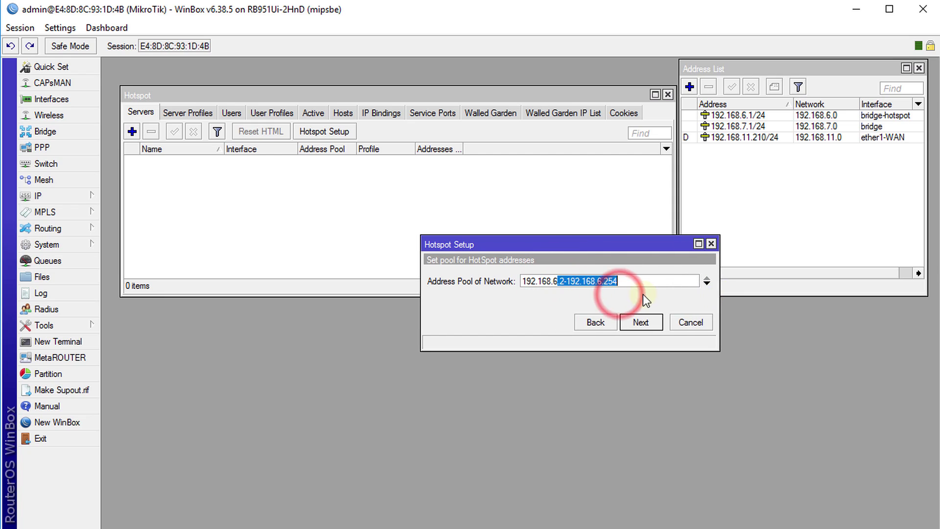
left_click(642, 286)
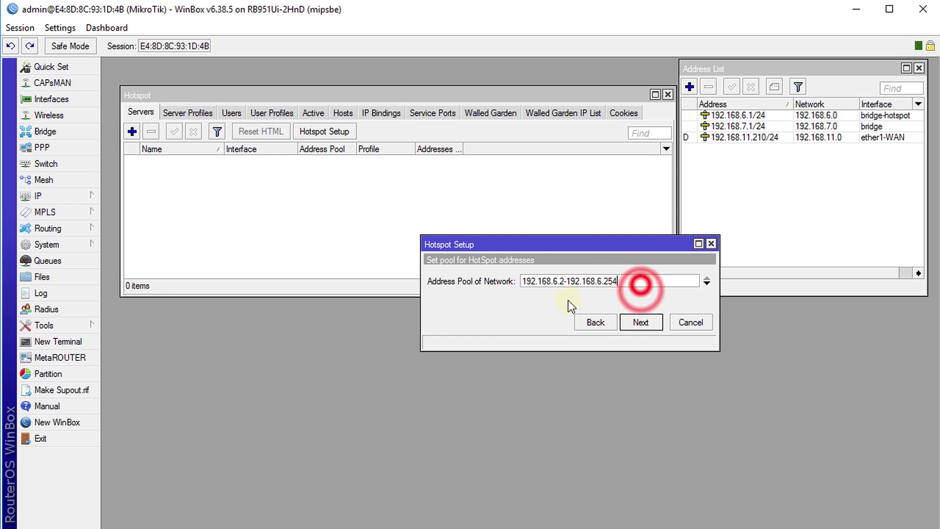
left_click(641, 322)
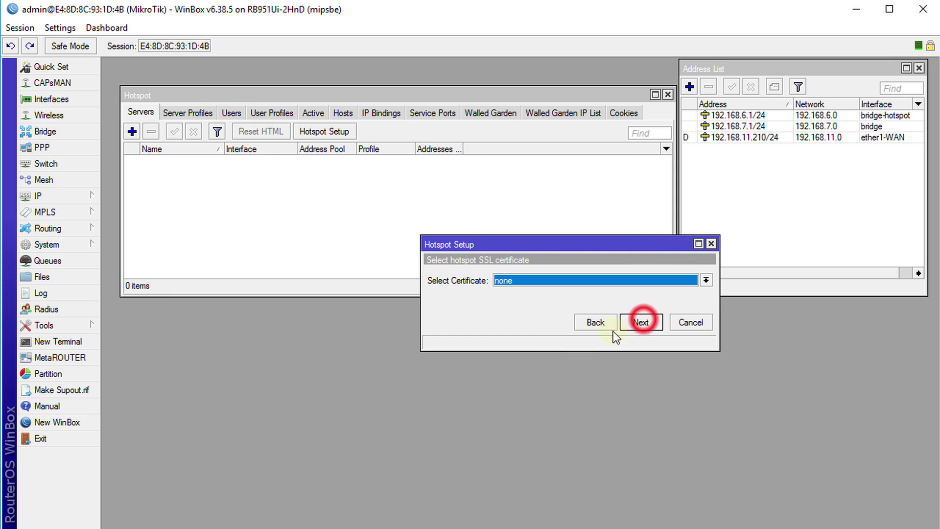
left_click(646, 322)
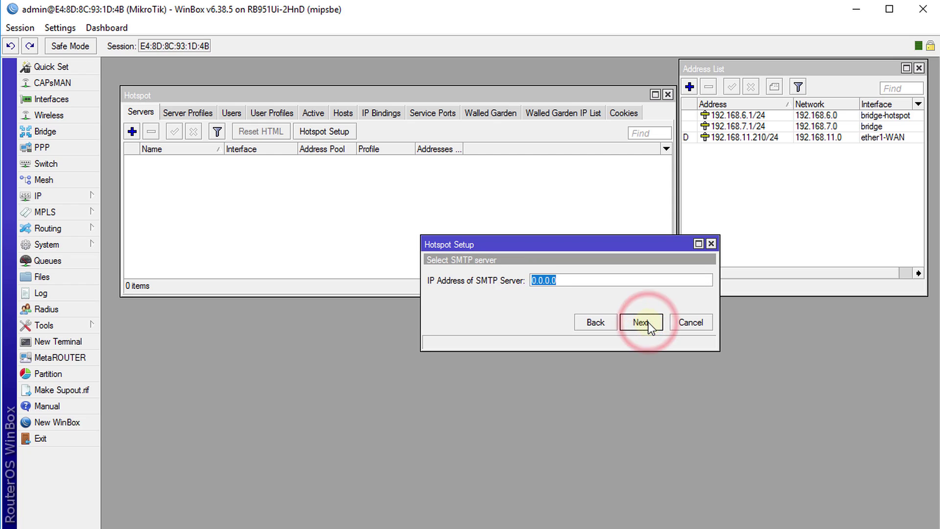
left_click(654, 323)
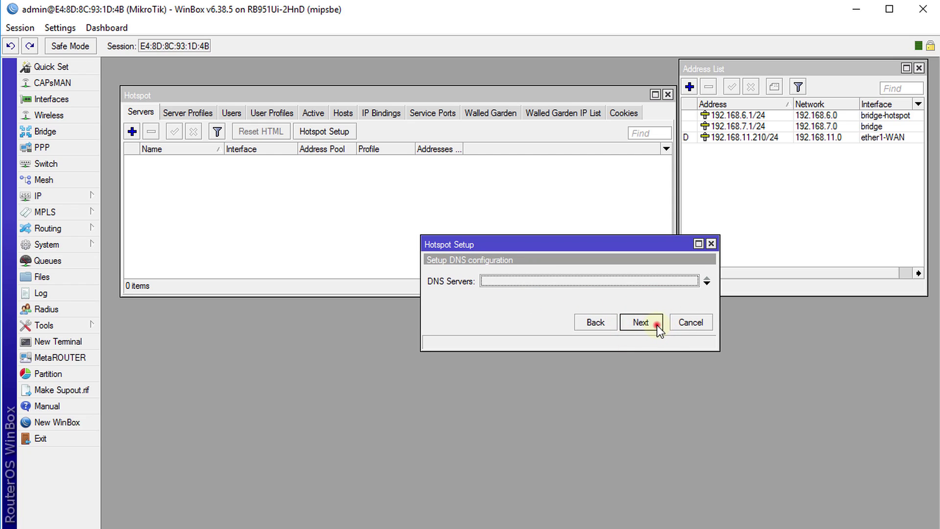
left_click(659, 324)
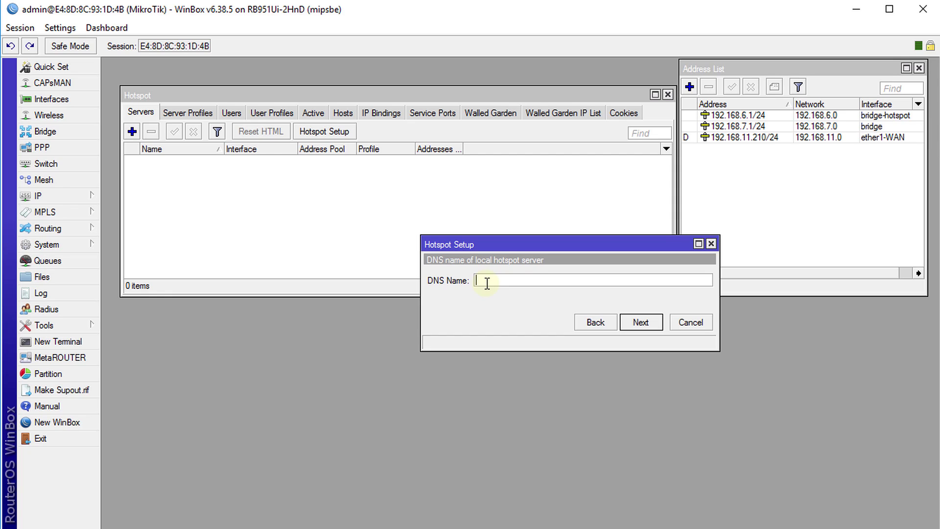
- Set DNS name hotspot, give the local admin user a password, and finish setup
type("hot")
type("spot")
left_click(652, 325)
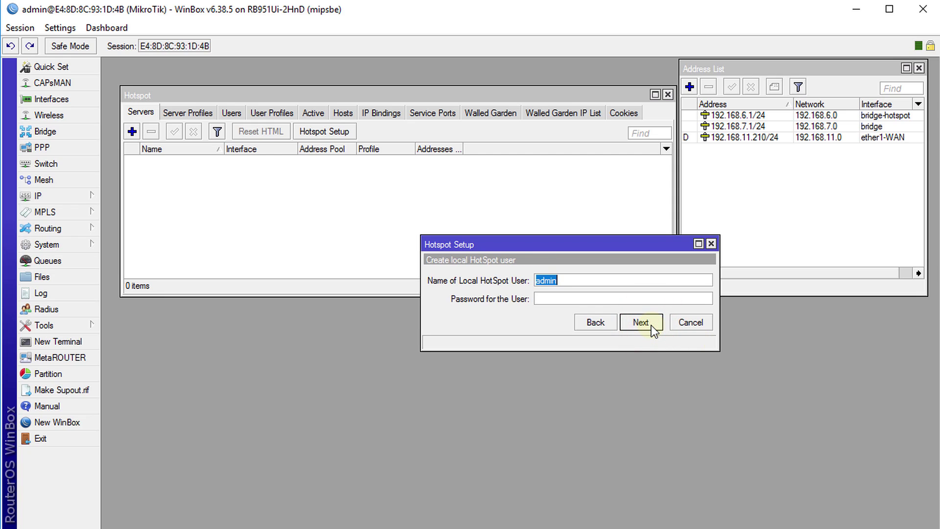
left_click(557, 298)
type("password")
left_click(639, 322)
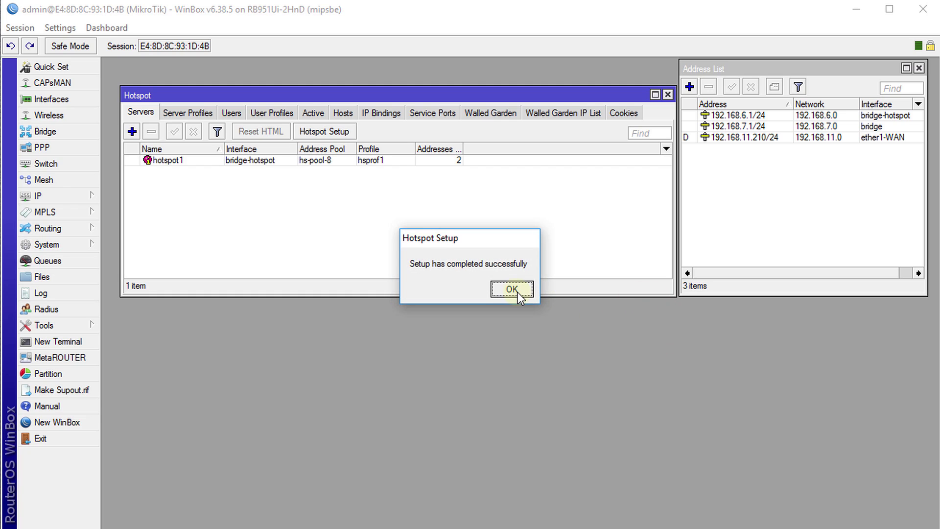
left_click(512, 289)
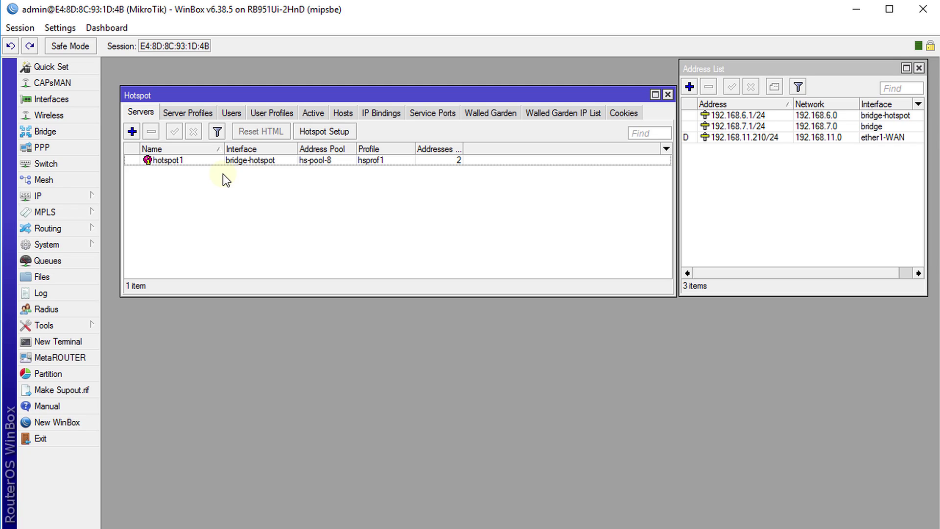
- Change hotspot1's Addresses Per MAC from 2 to 1 and save it
left_click(211, 162)
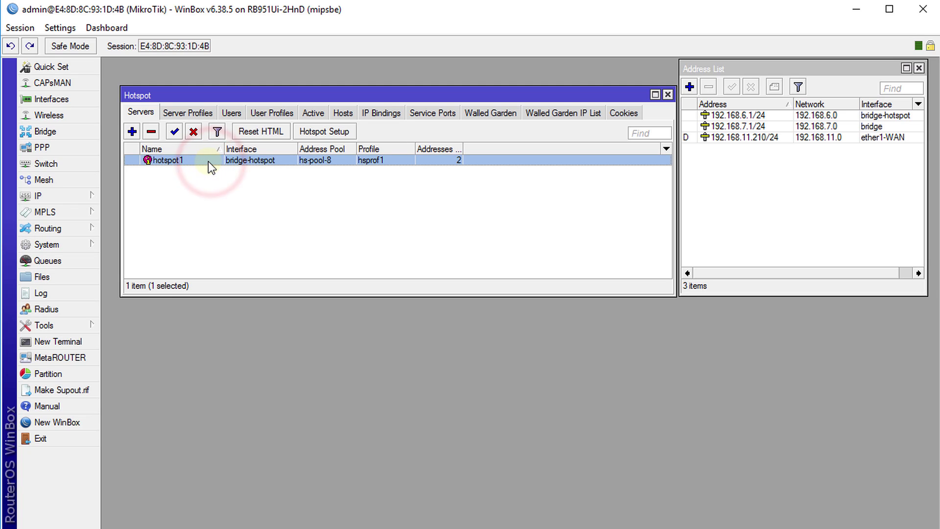
double_click(208, 160)
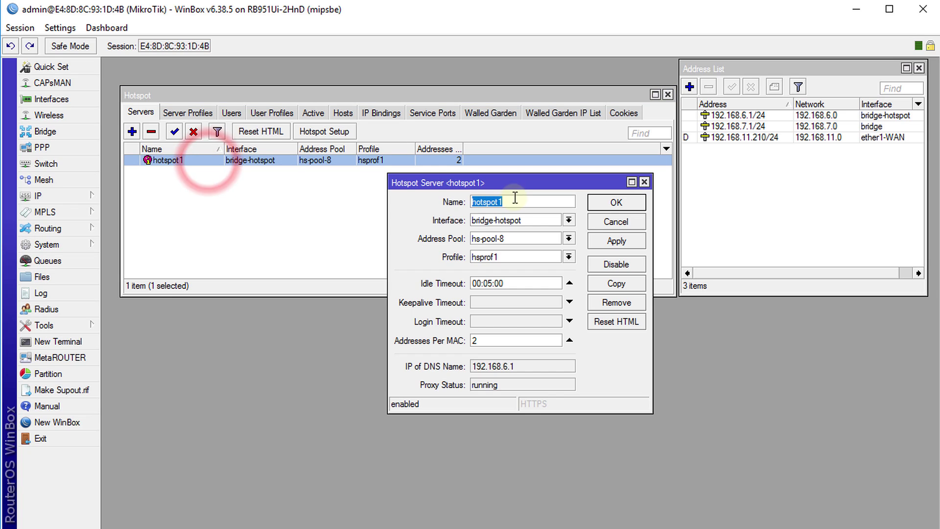
left_click(499, 183)
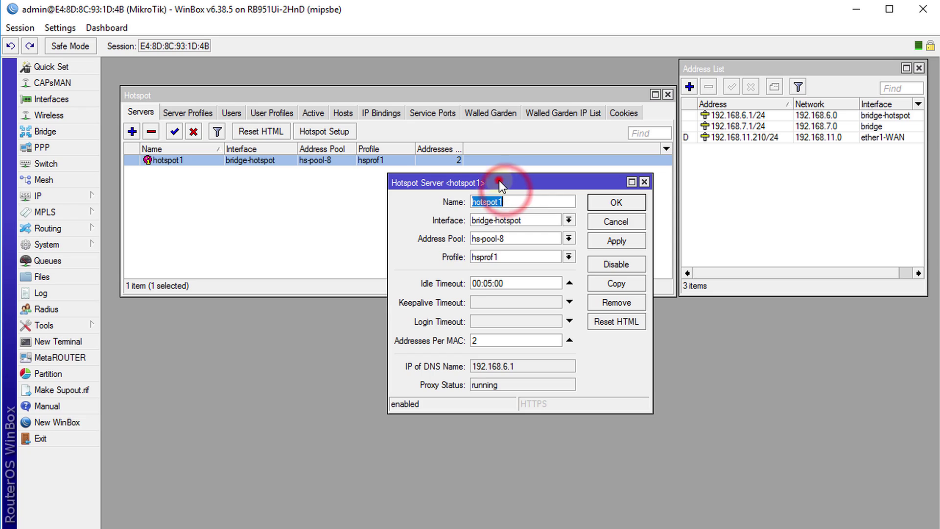
left_click_drag(498, 181, 402, 150)
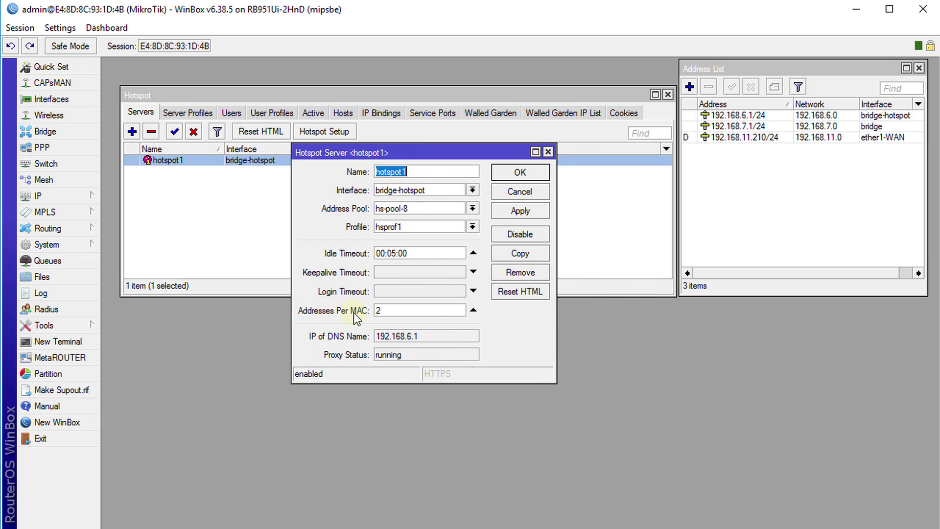
double_click(389, 314)
left_click(389, 314)
key("BackSpace")
type("1")
left_click(521, 211)
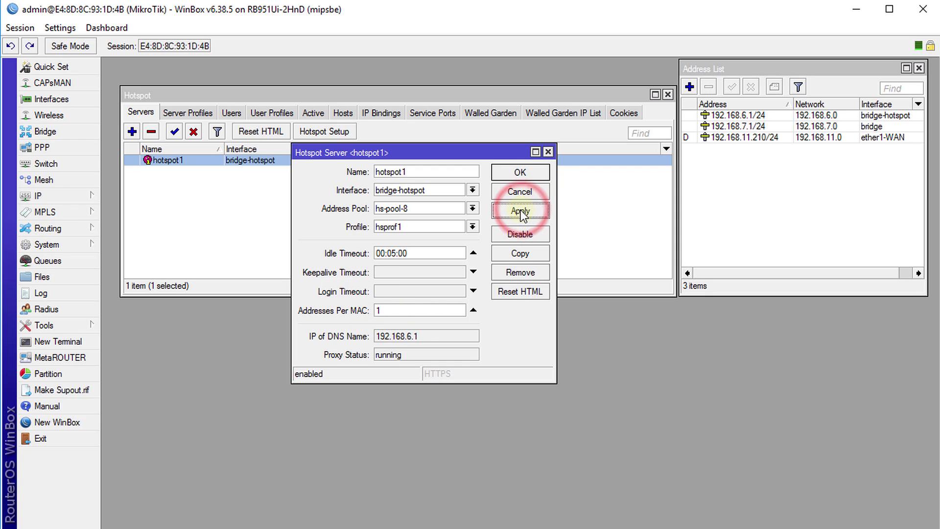
left_click(507, 173)
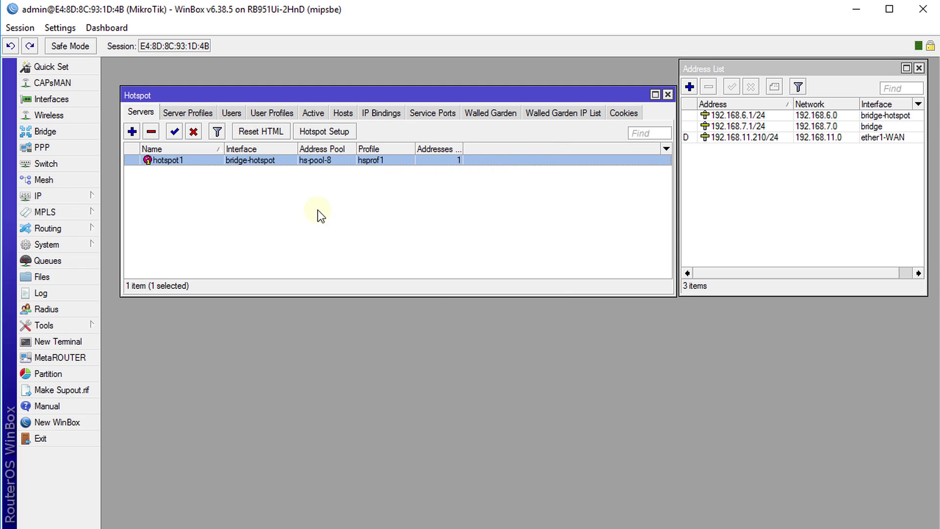
left_click(190, 113)
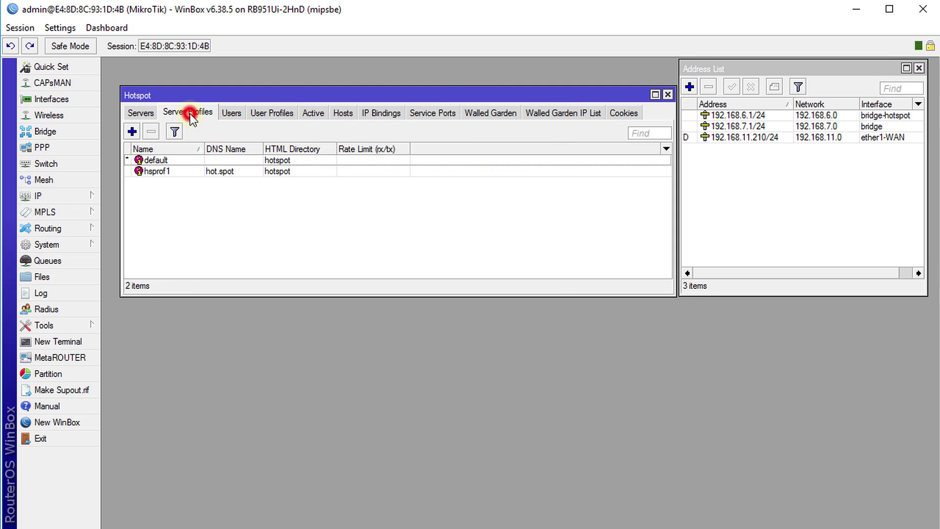
- Enable Use RADIUS in the hsprof1 server profile and save it
left_click(189, 172)
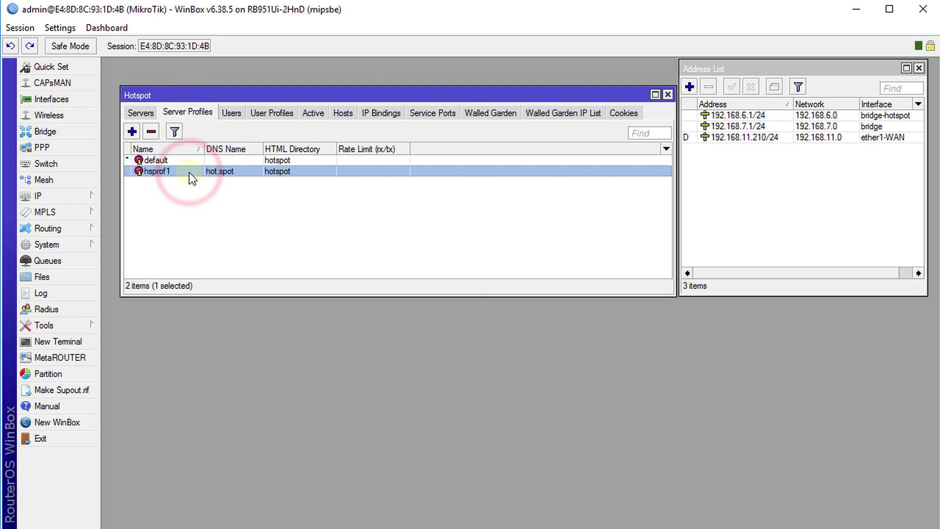
double_click(189, 172)
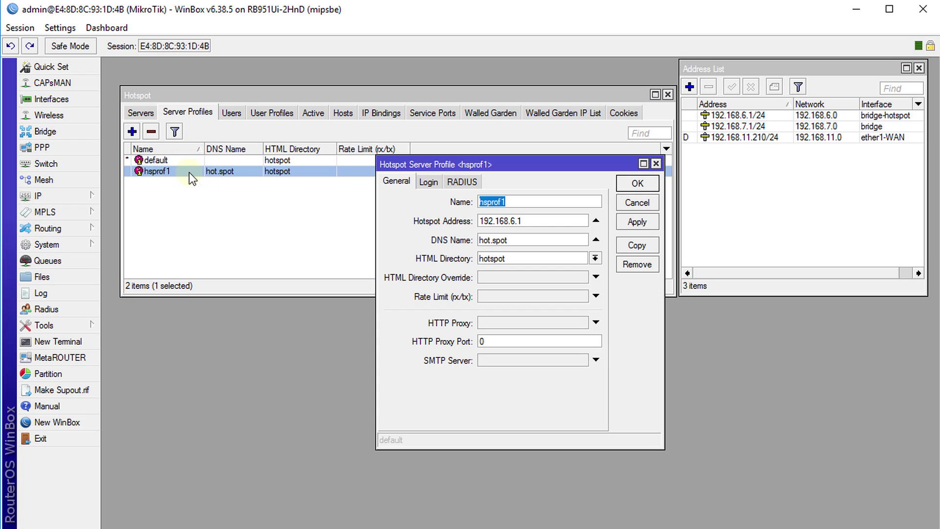
left_click_drag(519, 170, 475, 150)
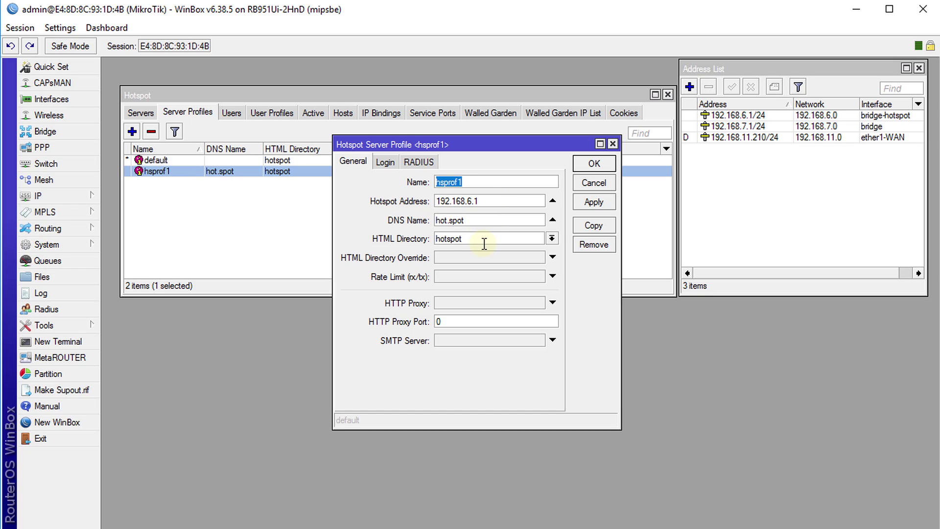
left_click(419, 161)
left_click(406, 180)
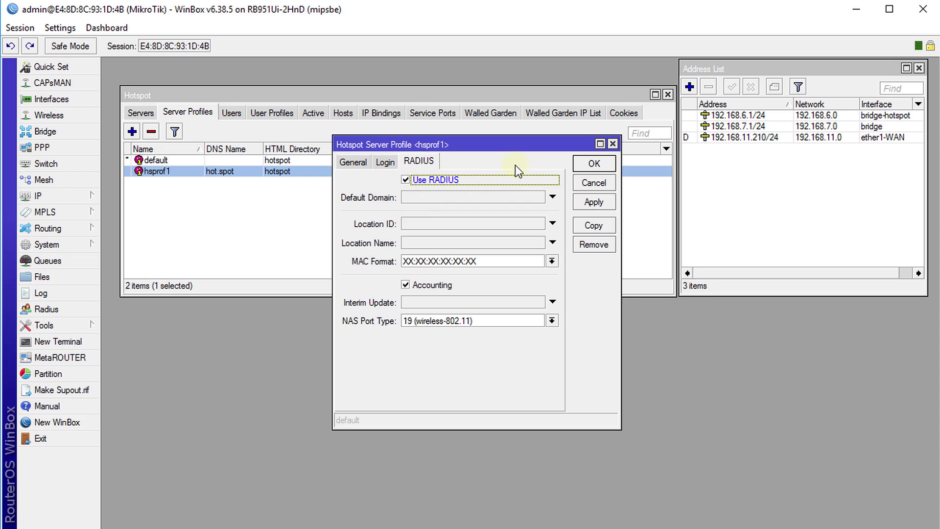
left_click(594, 165)
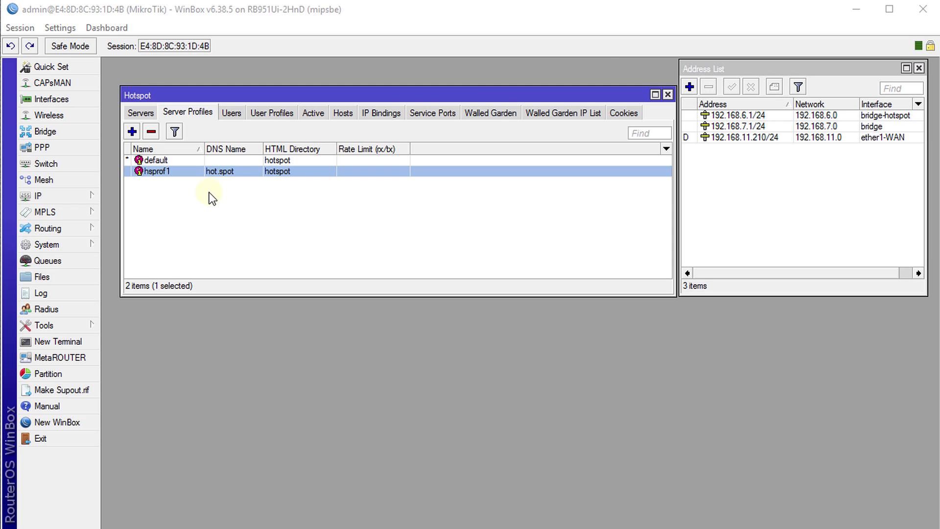
double_click(178, 172)
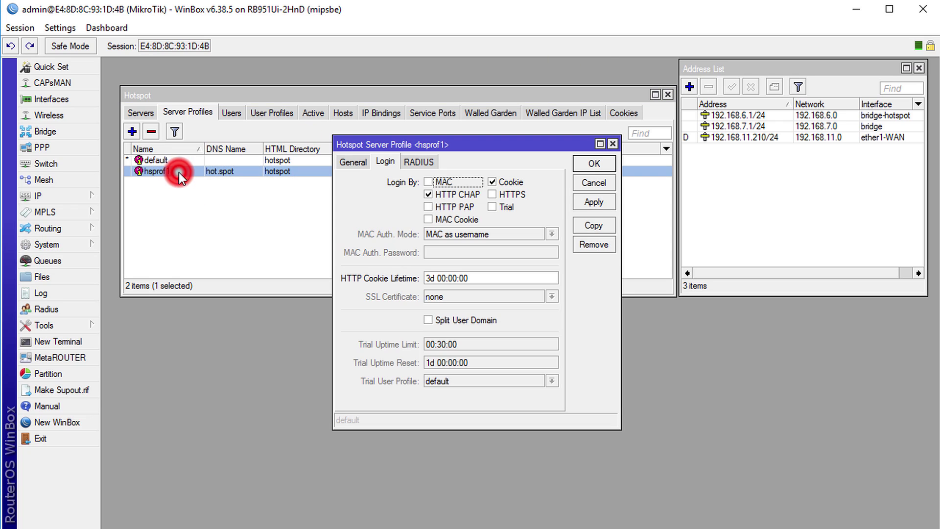
left_click_drag(455, 144, 405, 127)
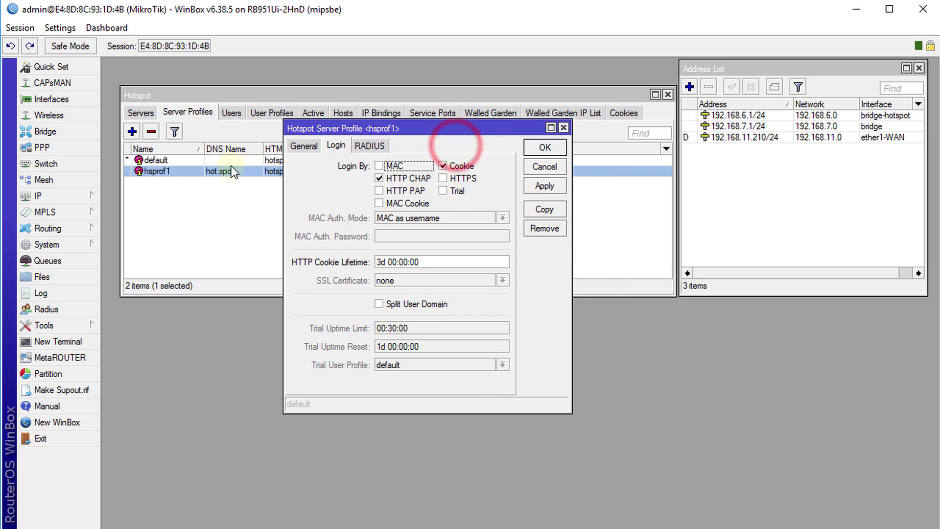
left_click(304, 146)
left_click(336, 146)
left_click(370, 145)
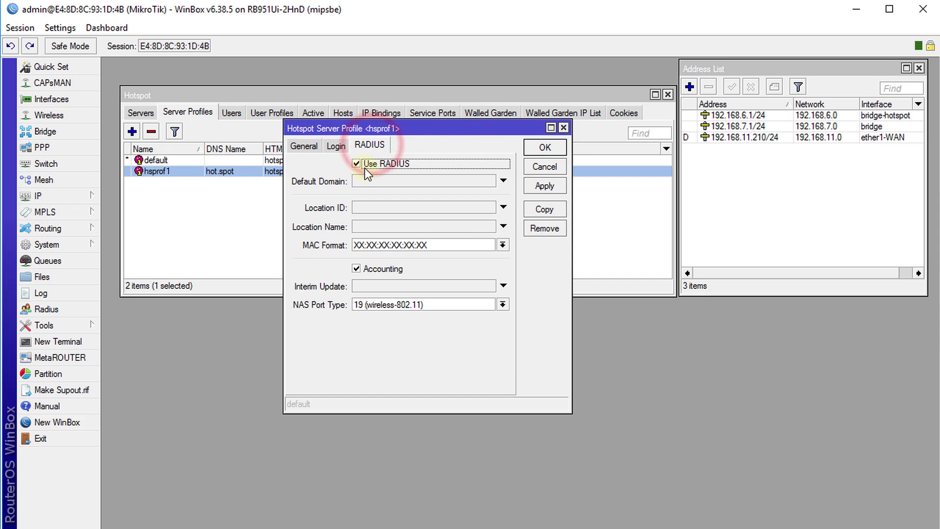
left_click(337, 146)
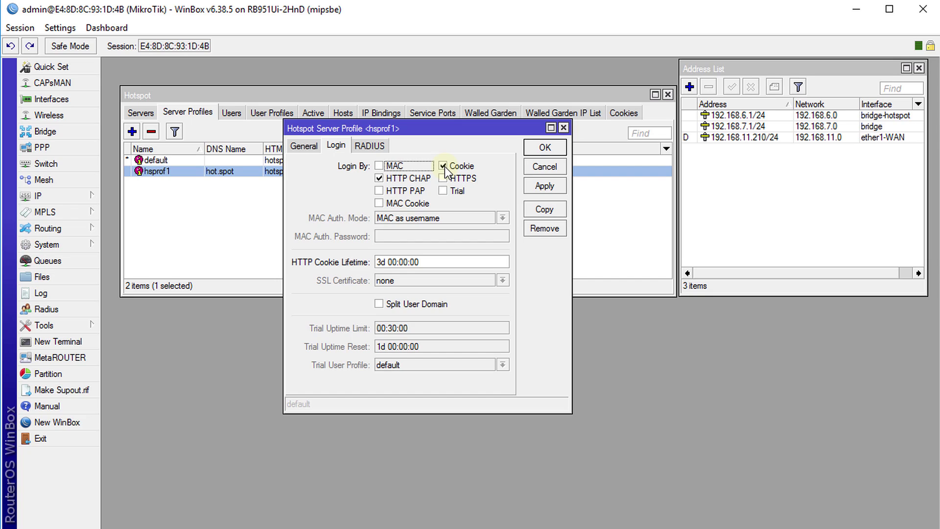
left_click(444, 166)
left_click(442, 191)
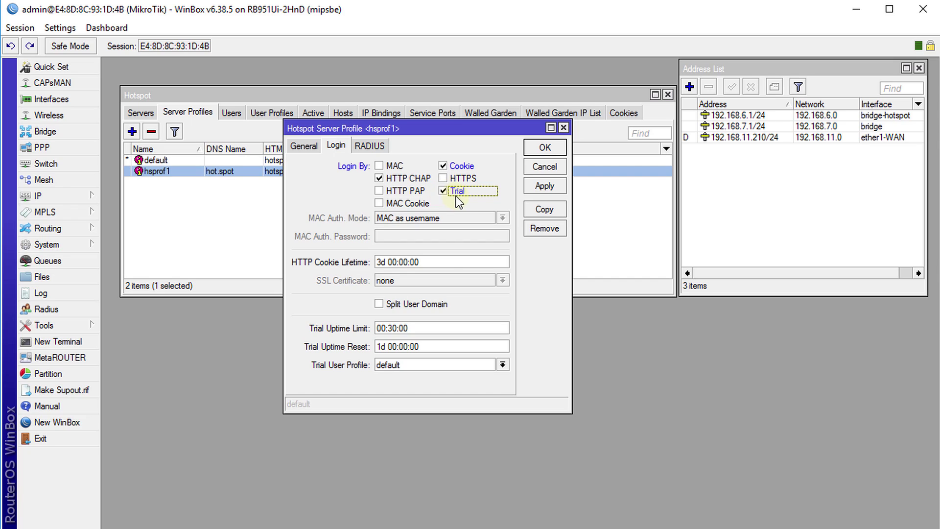
left_click(419, 351)
left_click(445, 192)
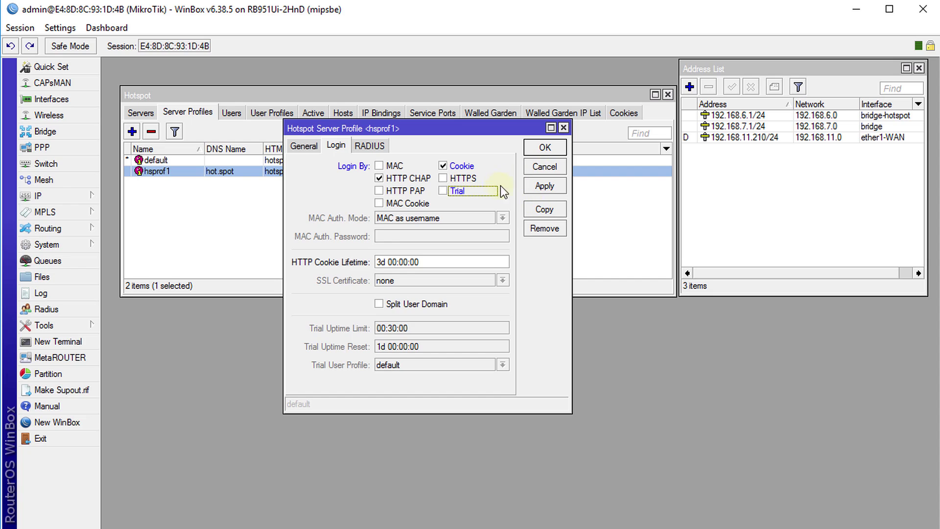
left_click(541, 150)
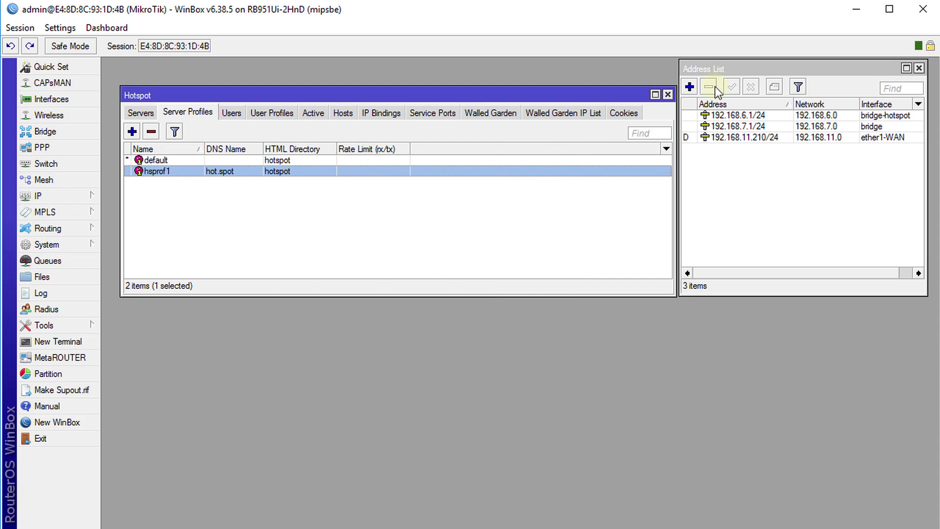
- Close the Hotspot and Address List windows and check user-manager in System > Packages
left_click(668, 95)
left_click(920, 69)
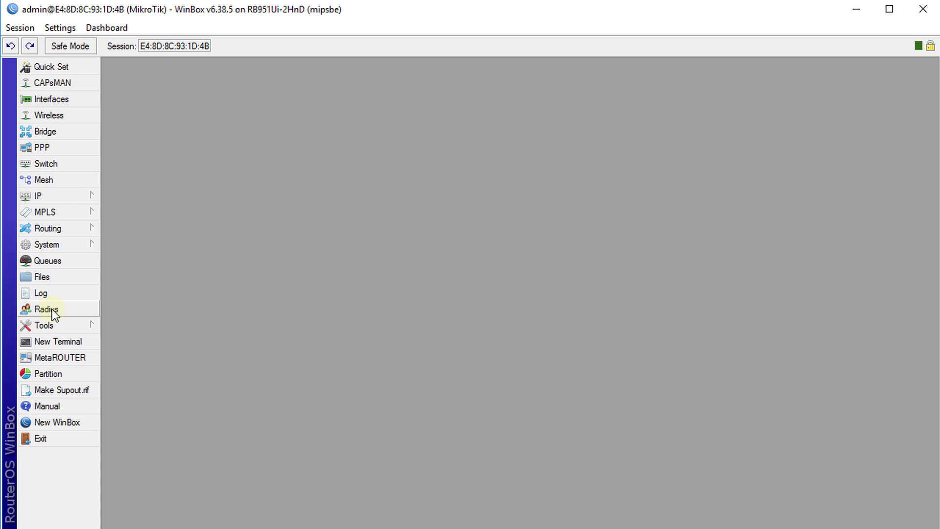
left_click(69, 243)
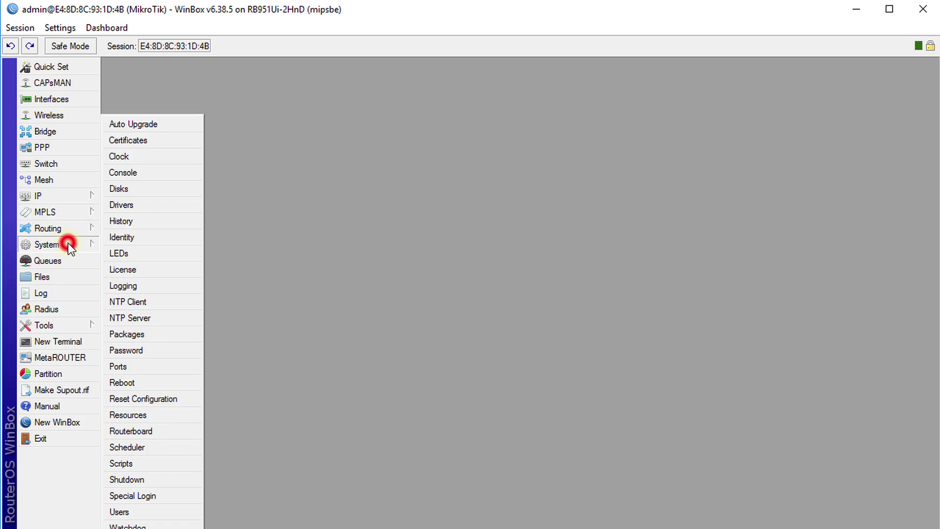
left_click(157, 332)
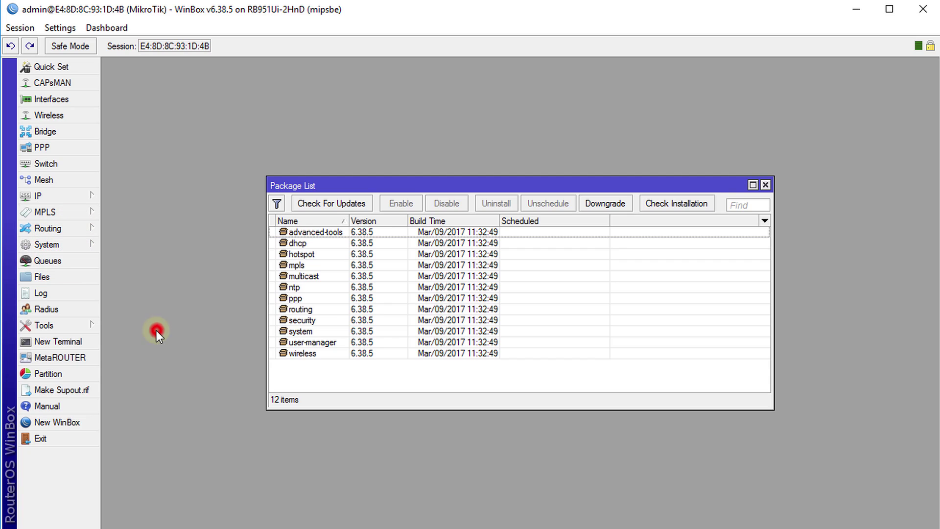
left_click(333, 344)
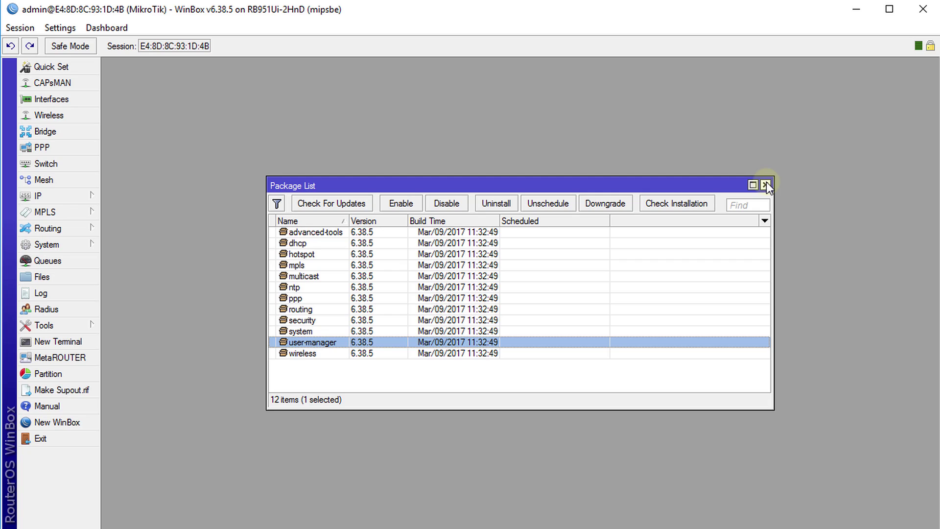
- Add a new RADIUS server entry with address 127.0.0.1
left_click(767, 184)
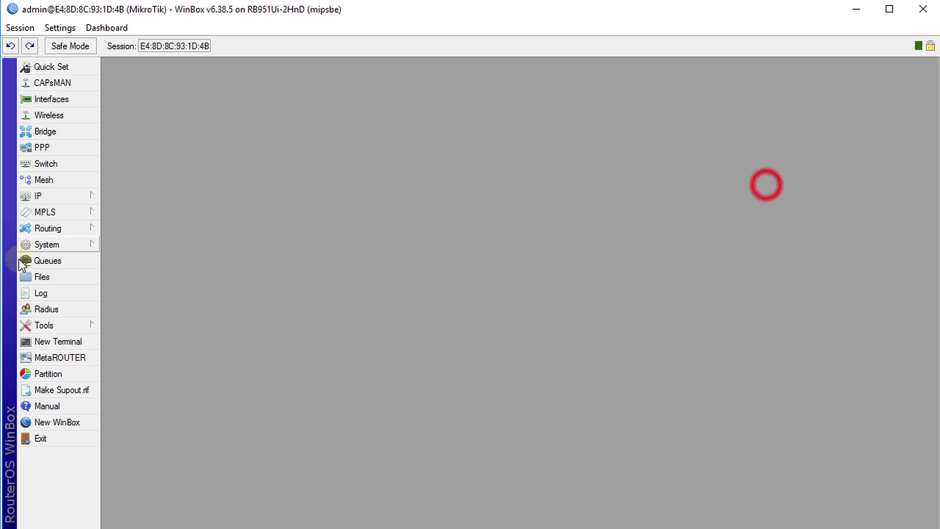
left_click(51, 309)
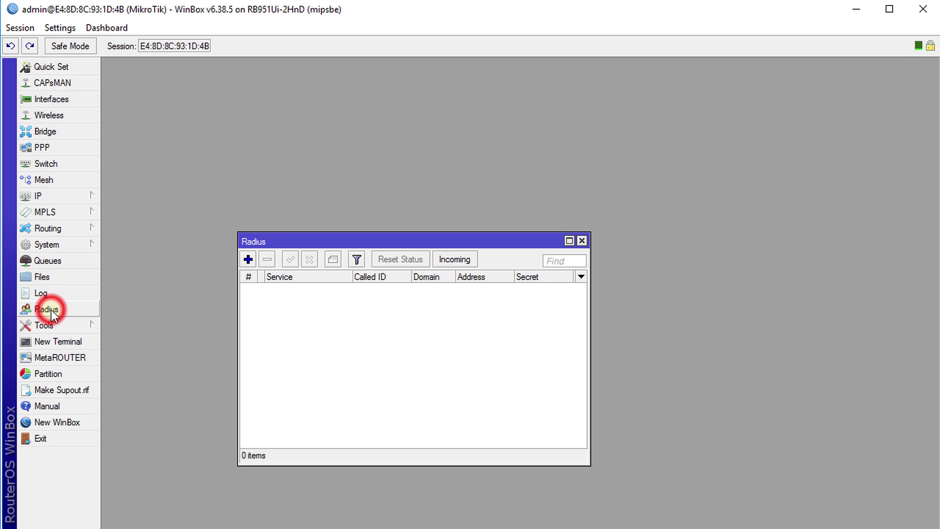
left_click(248, 259)
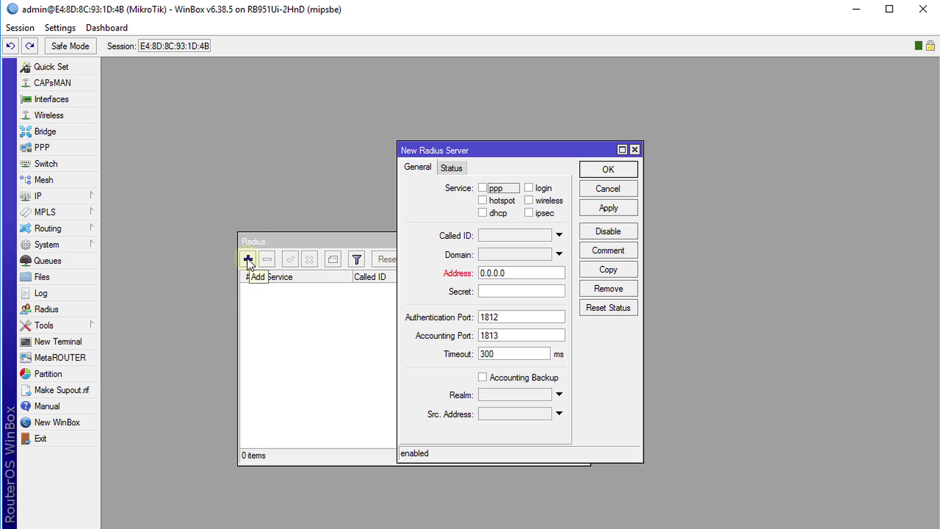
double_click(558, 273)
type("1")
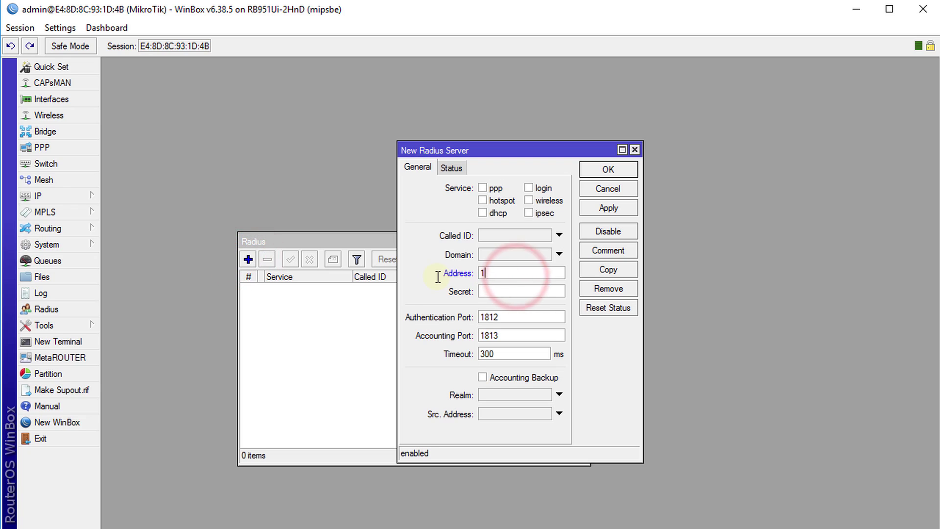
type("27.0.0.1")
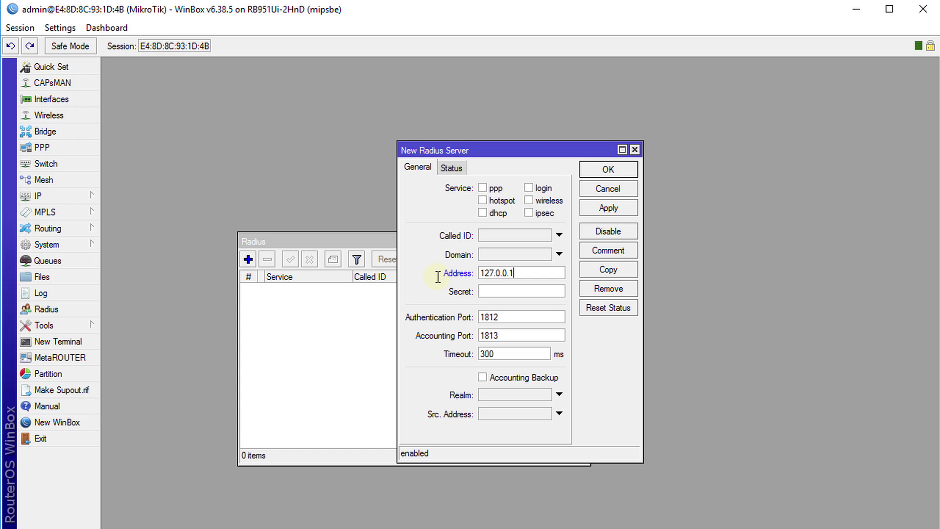
left_click_drag(524, 273, 478, 274)
left_click(523, 273)
- Enter the shared secret, tick the hotspot service and apply
left_click(500, 292)
key("Return")
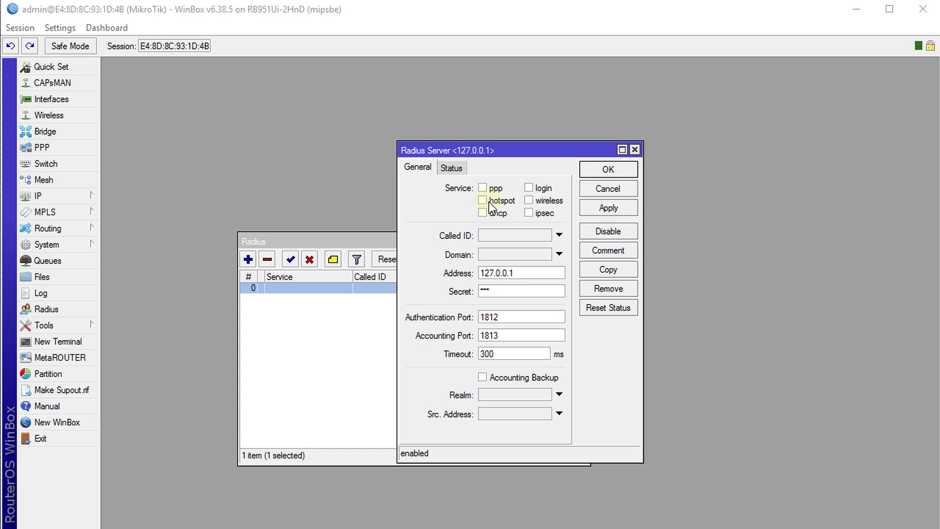
left_click(483, 201)
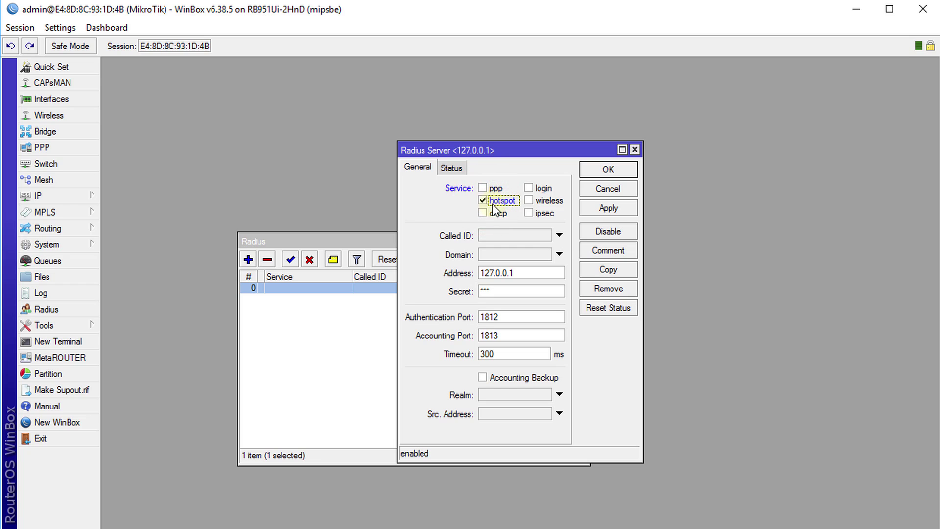
left_click(613, 210)
- Save the RADIUS entry and enable Accept for incoming RADIUS requests on port 3799
left_click(608, 169)
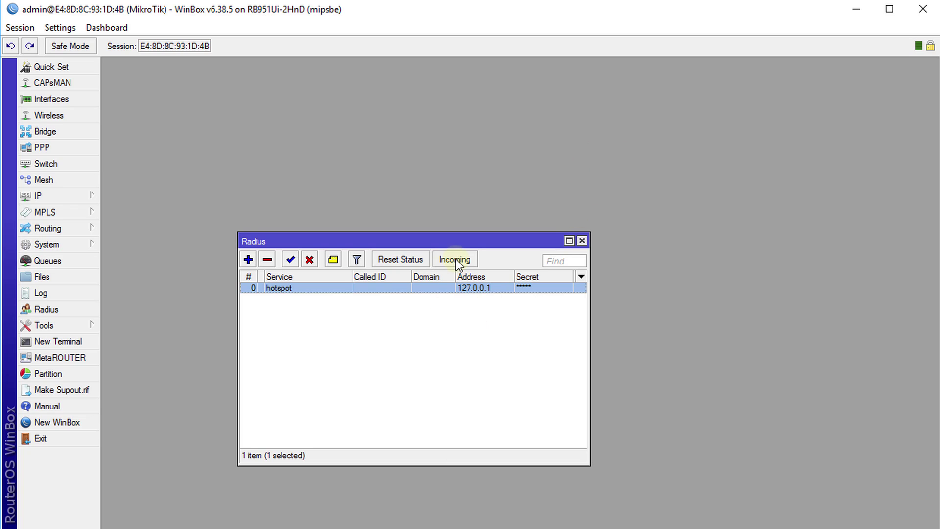
left_click(453, 264)
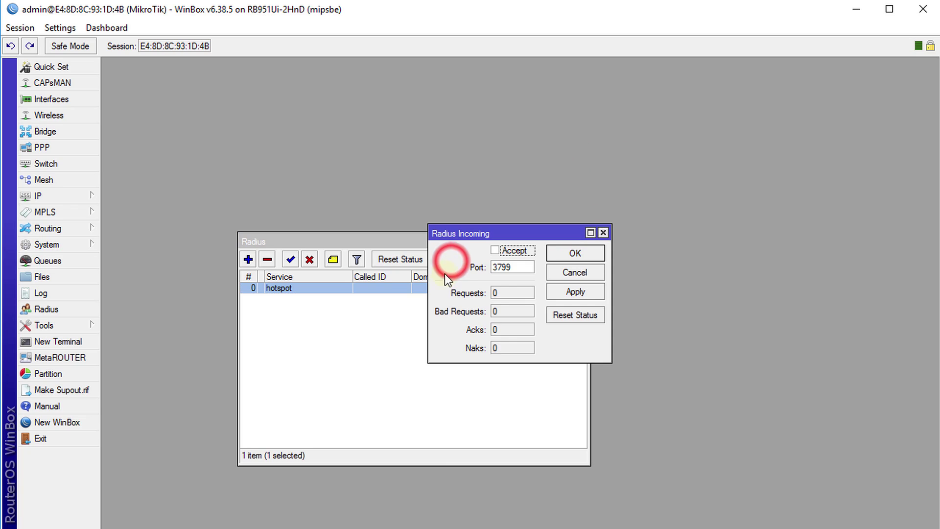
left_click(509, 252)
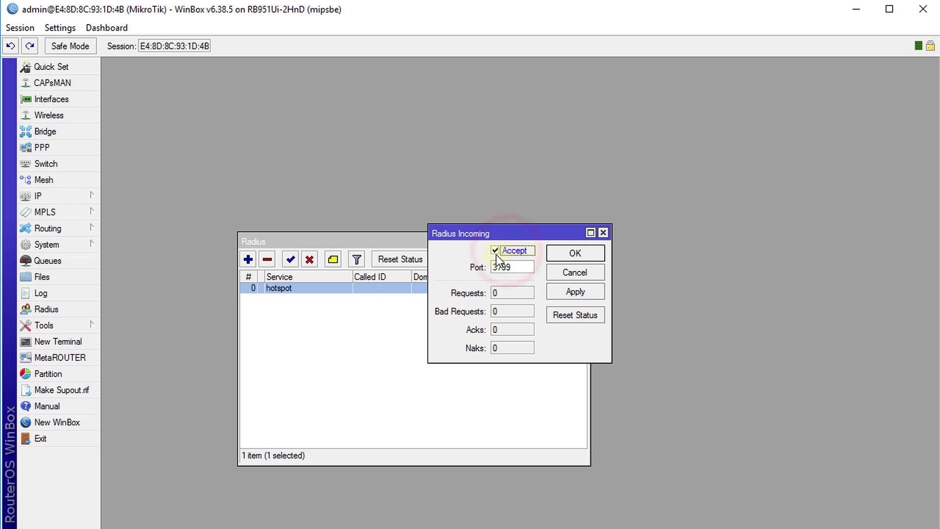
left_click(572, 254)
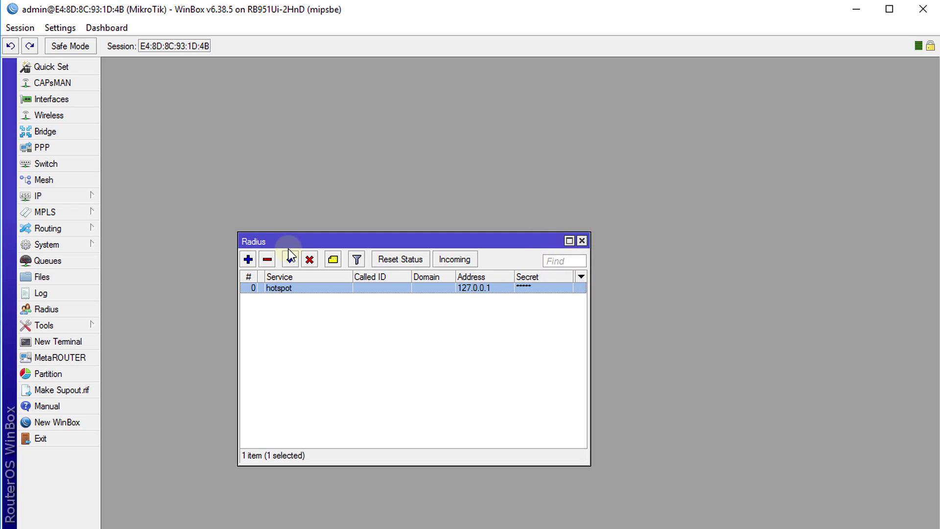
left_click(73, 196)
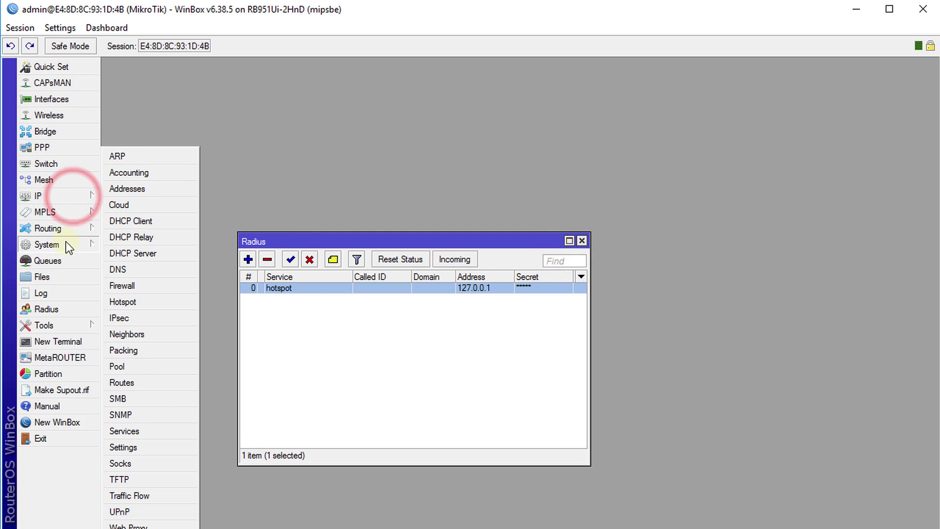
- Reboot the router from System > Reboot and confirm with Yes
mouse_move(66, 243)
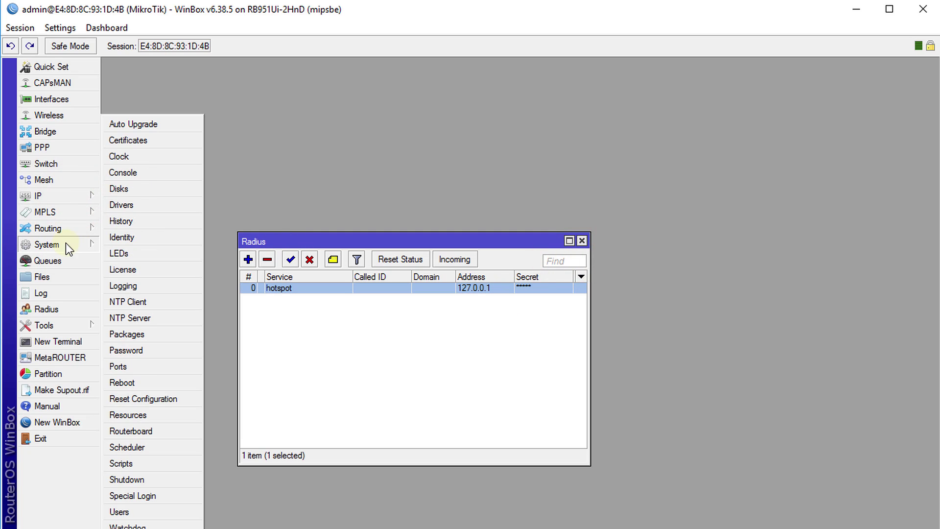
left_click(132, 383)
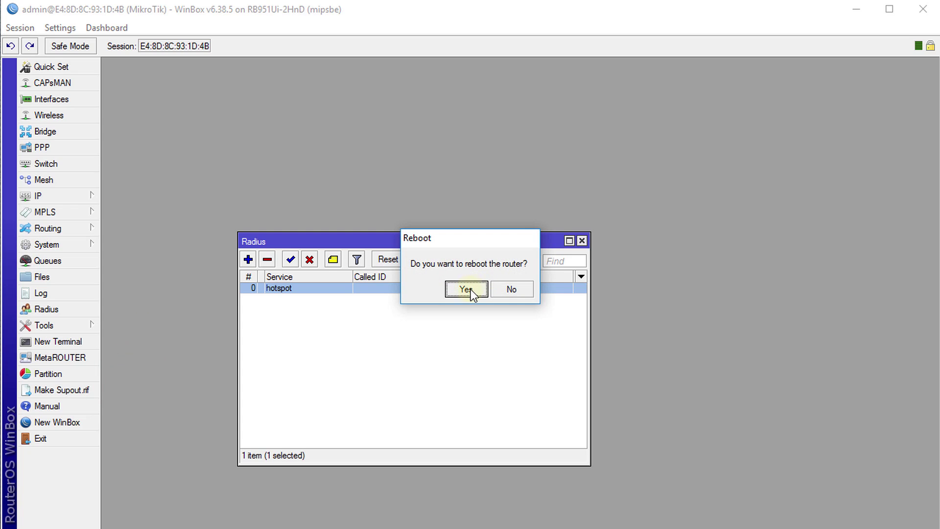
left_click(468, 290)
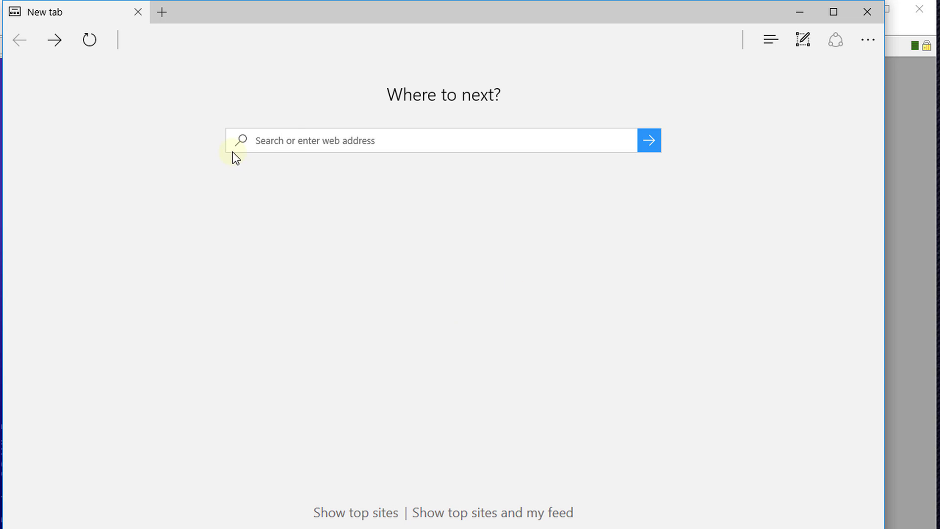
right_click(291, 141)
left_click(286, 160)
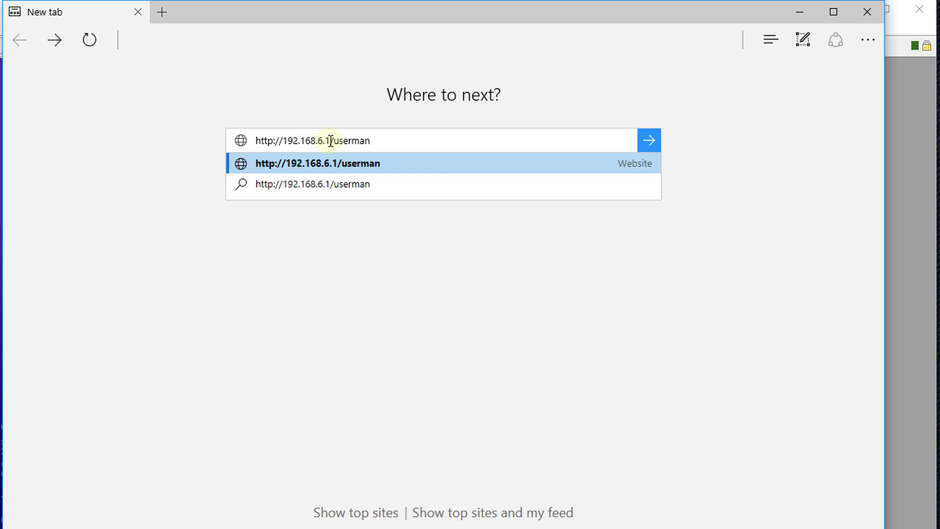
double_click(335, 140)
left_click(424, 139)
left_click_drag(362, 145, 284, 139)
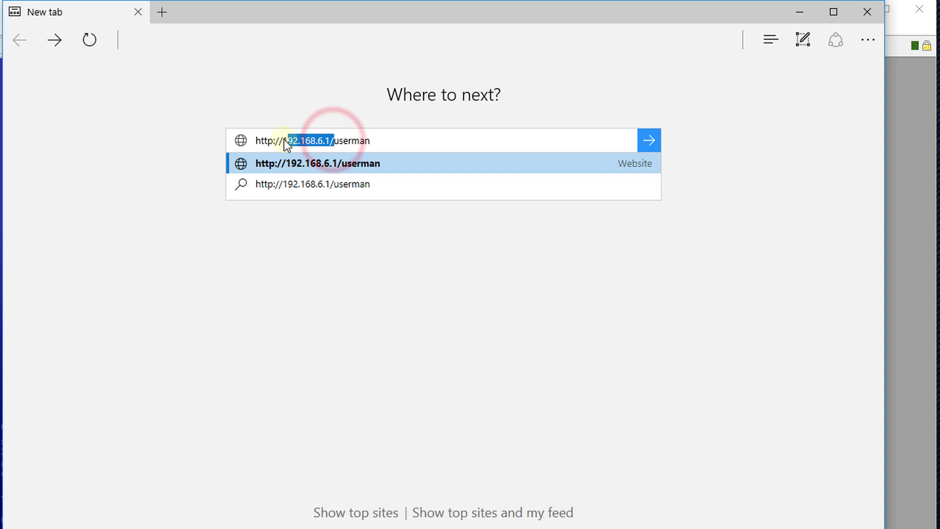
left_click(342, 140)
left_click(380, 140)
key("Return")
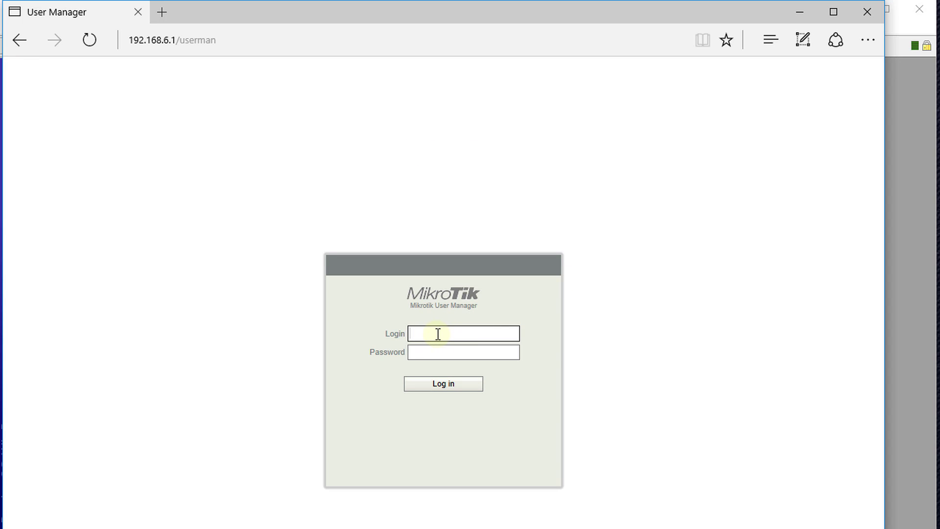
- Log in as admin with a blank password, widen the window, and show Routers
type("admin")
left_click(463, 347)
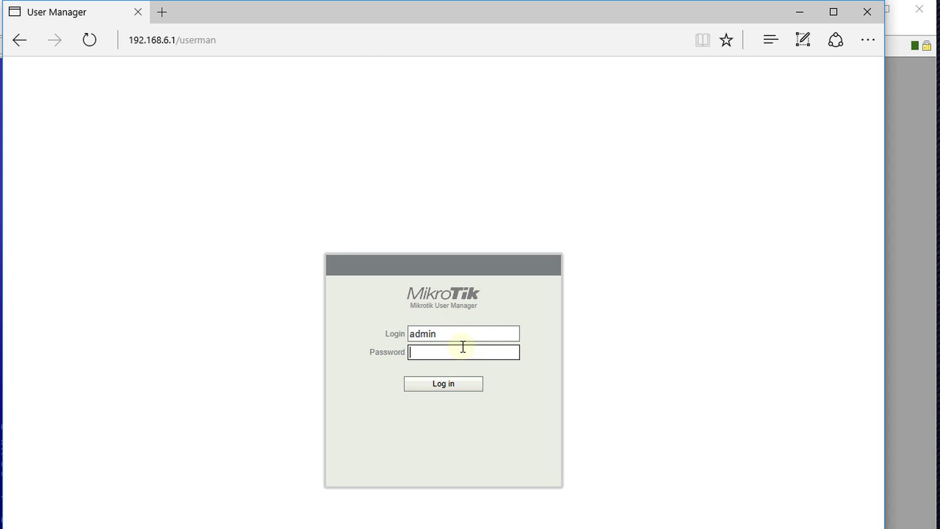
left_click(445, 384)
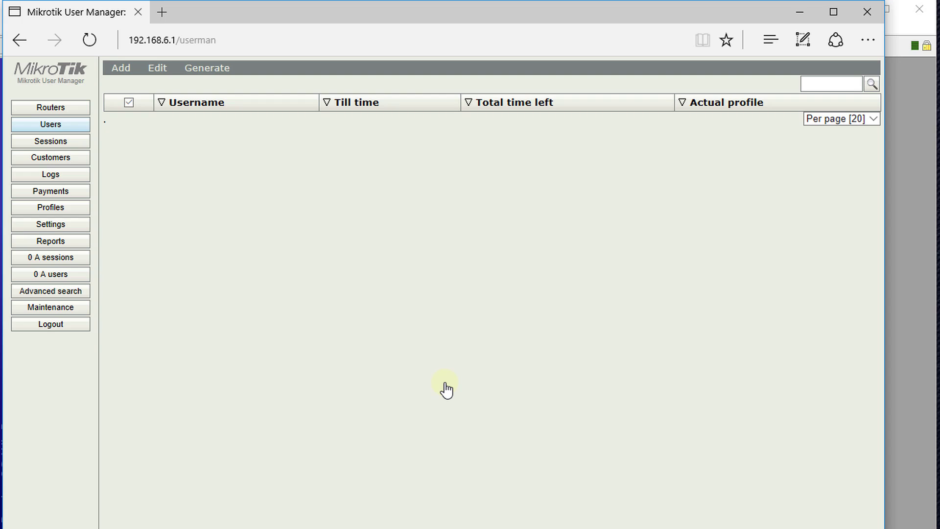
left_click_drag(886, 263, 939, 265)
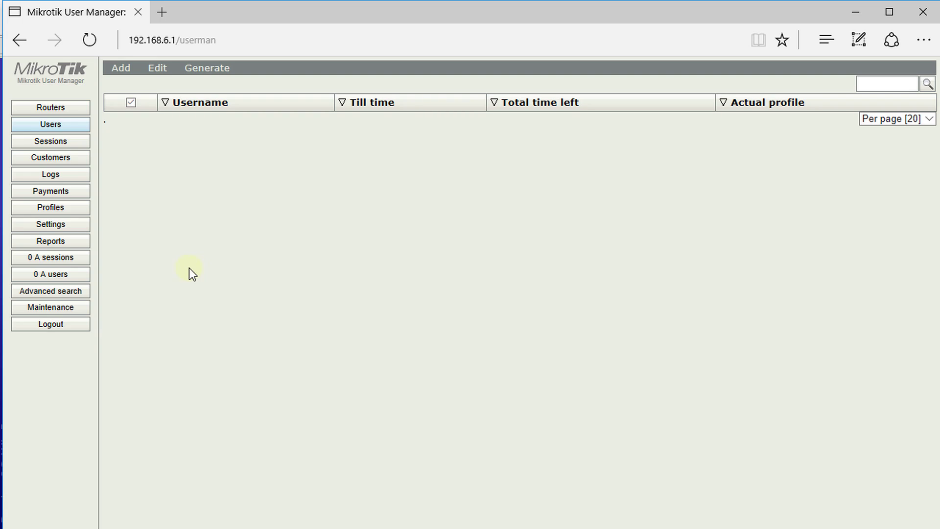
left_click(48, 109)
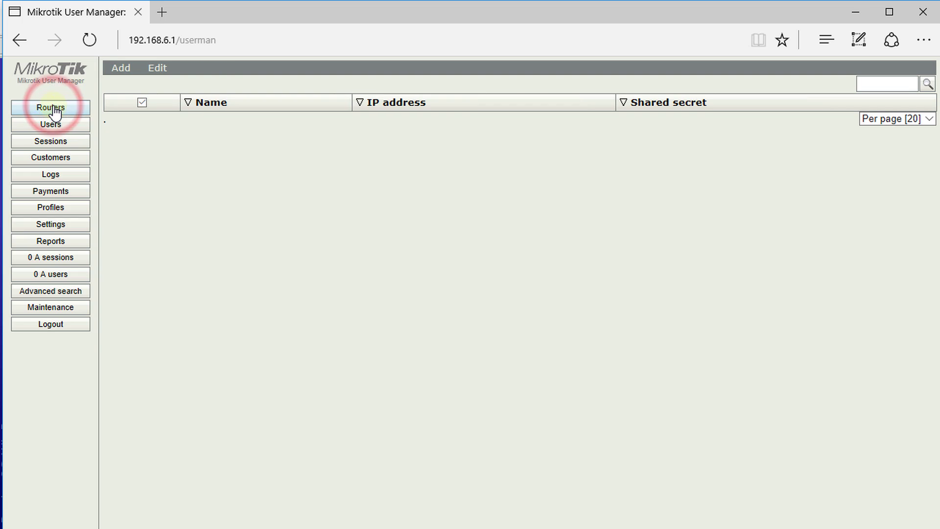
- Start a new router entry named 'hotsopt' with IP address 127.0.0.1
left_click(125, 74)
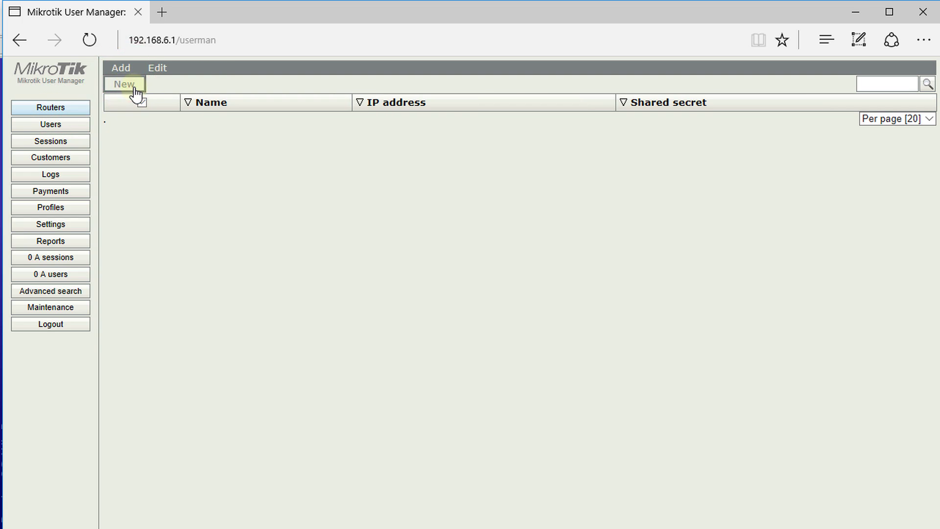
left_click(137, 90)
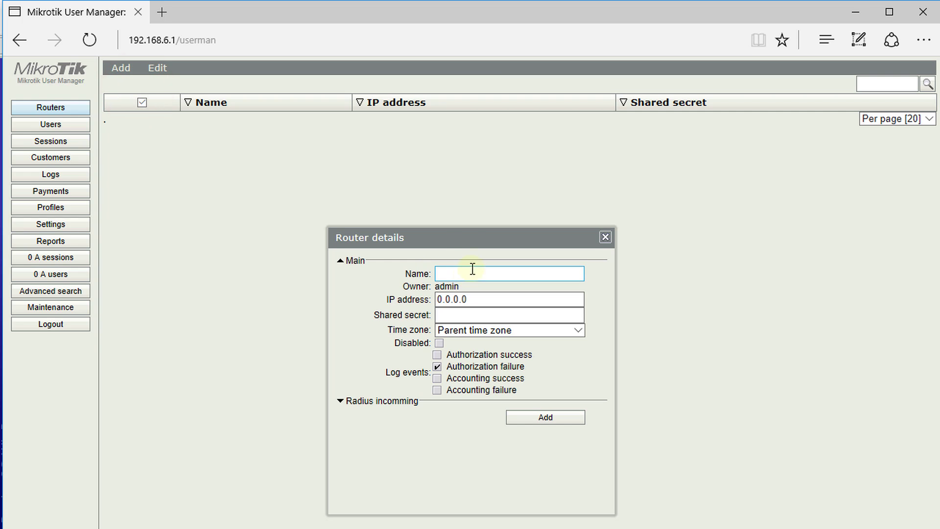
left_click(467, 276)
left_click(467, 276)
type("ho")
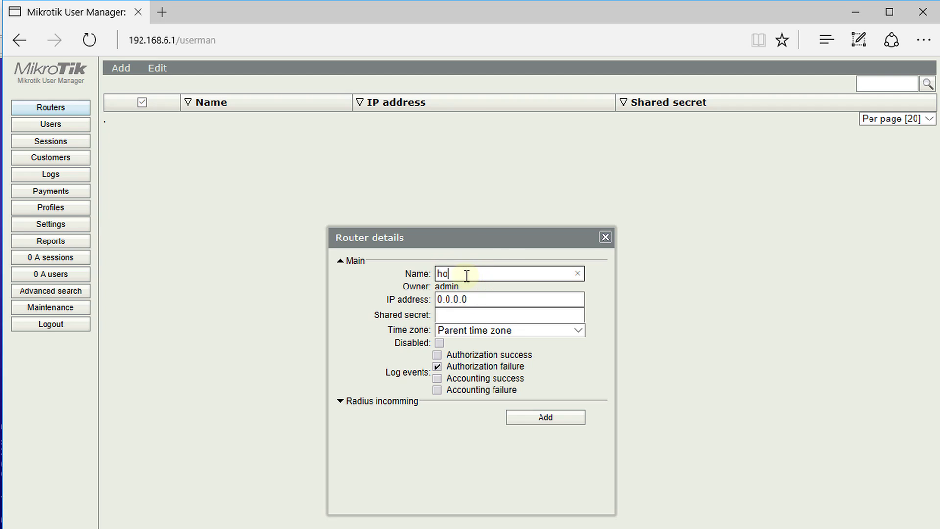
type("tsopt")
left_click(497, 300)
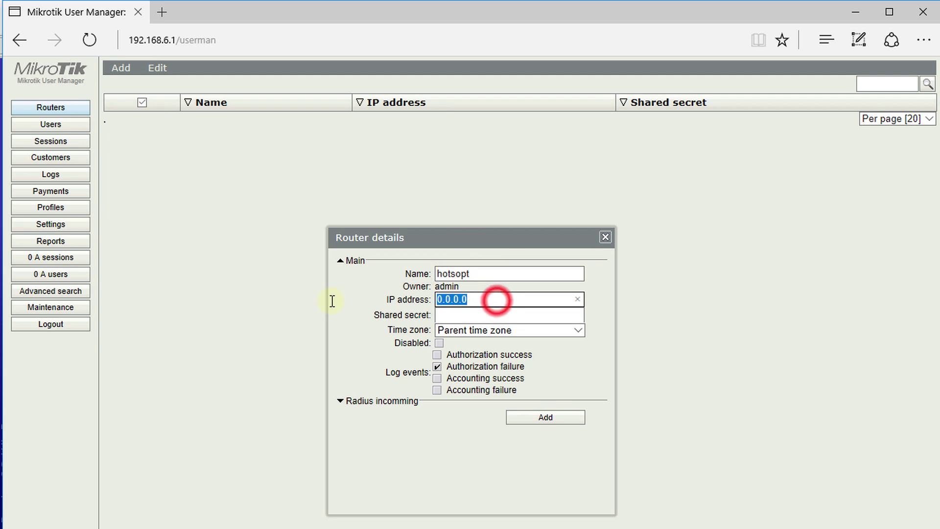
type("127.")
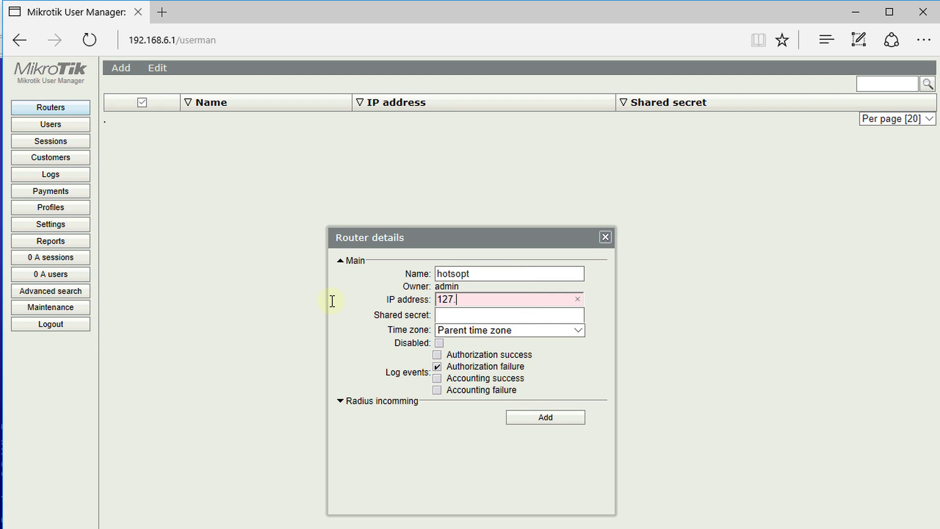
type("0.0.1")
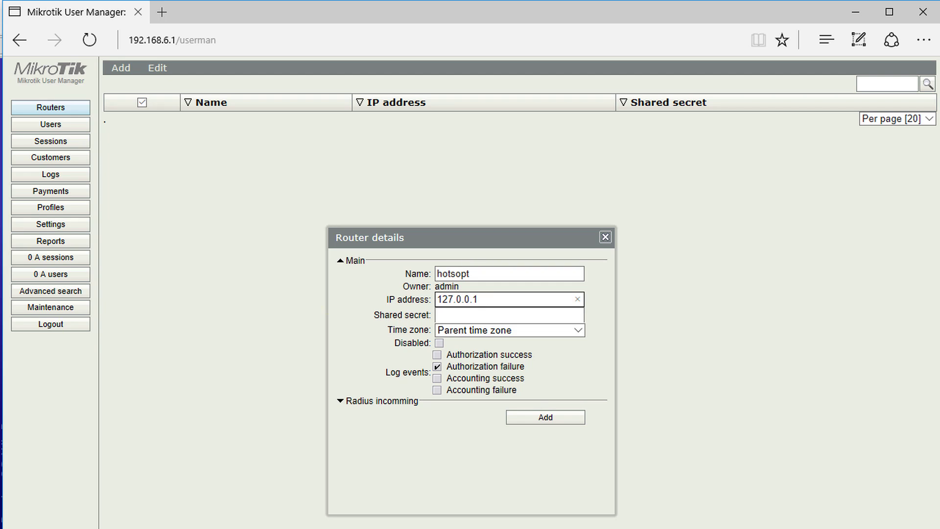
- Enter the shared secret, add the router, and reopen the hotsopt entry's details
left_click(453, 315)
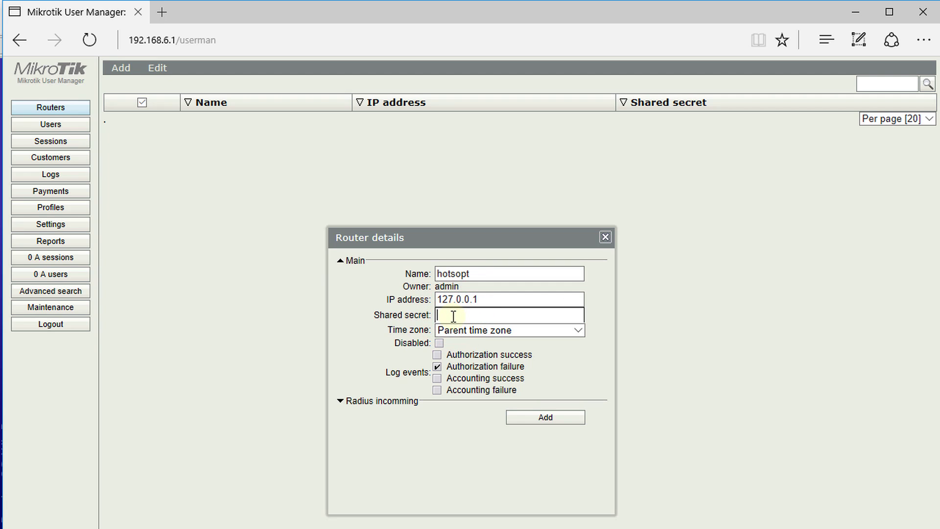
double_click(465, 315)
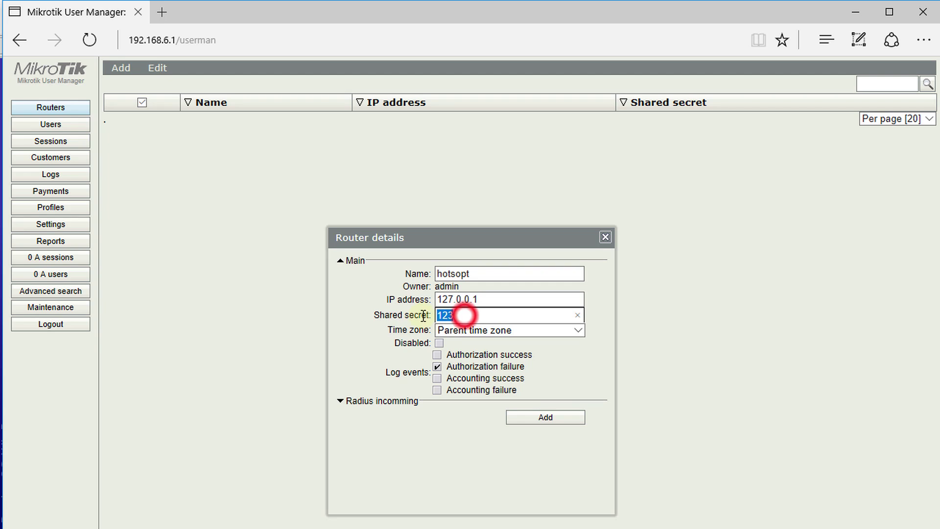
left_click(487, 315)
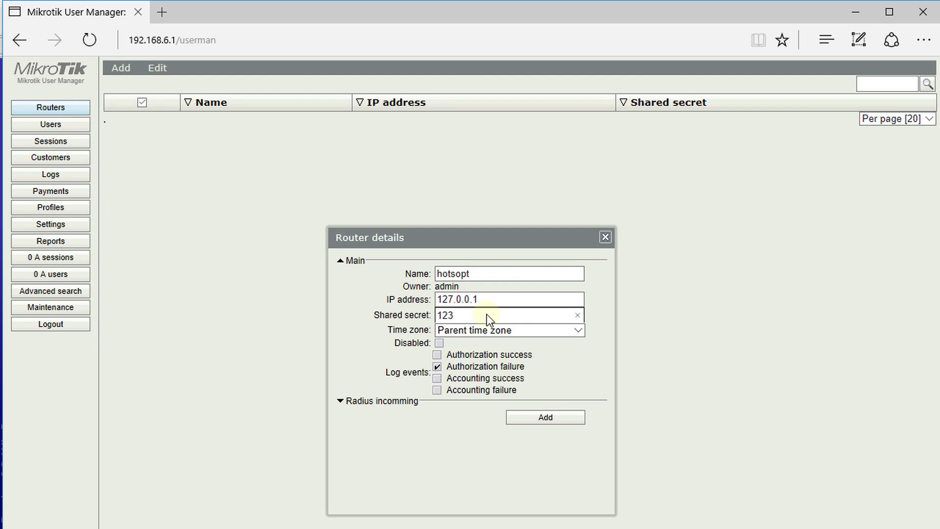
left_click(549, 420)
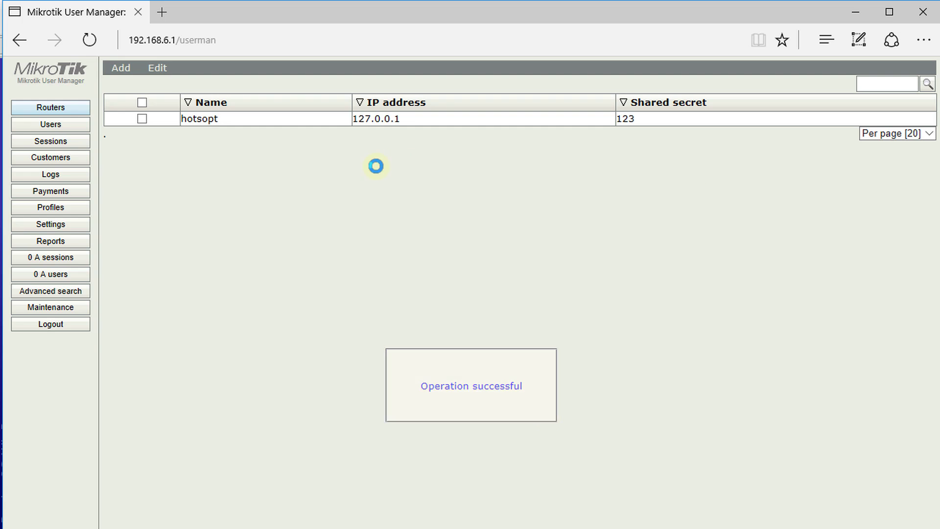
left_click(211, 122)
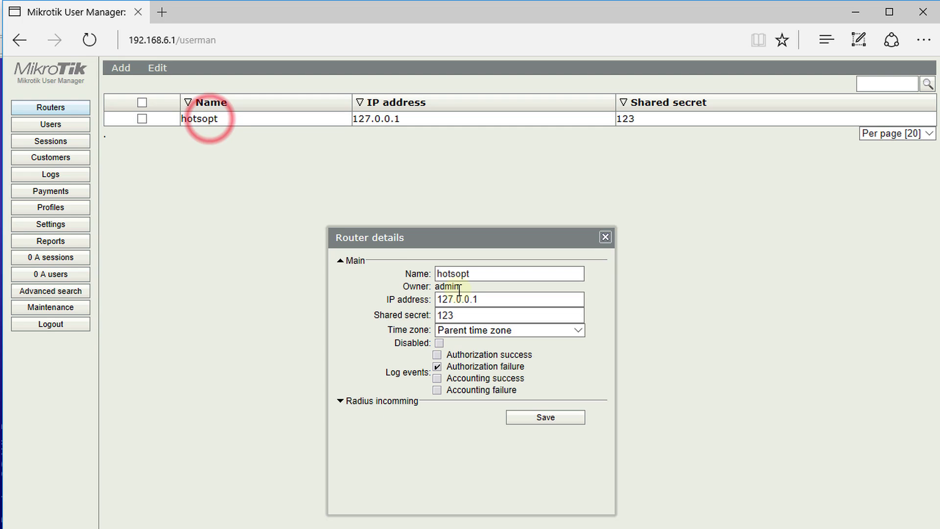
- Fix the router name from 'hotsopt' to 'hotspot', save it, and open Customers
left_click(456, 273)
key("BackSpace")
key("Right")
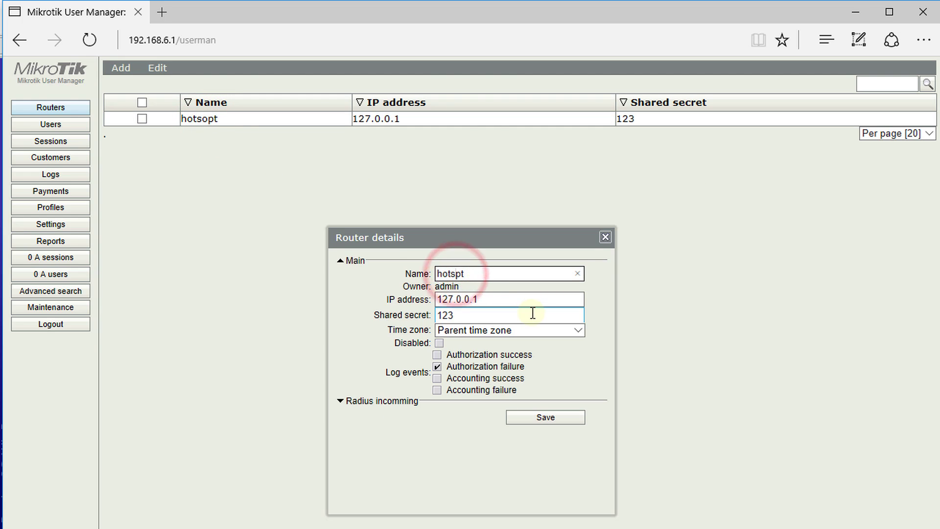
type("o")
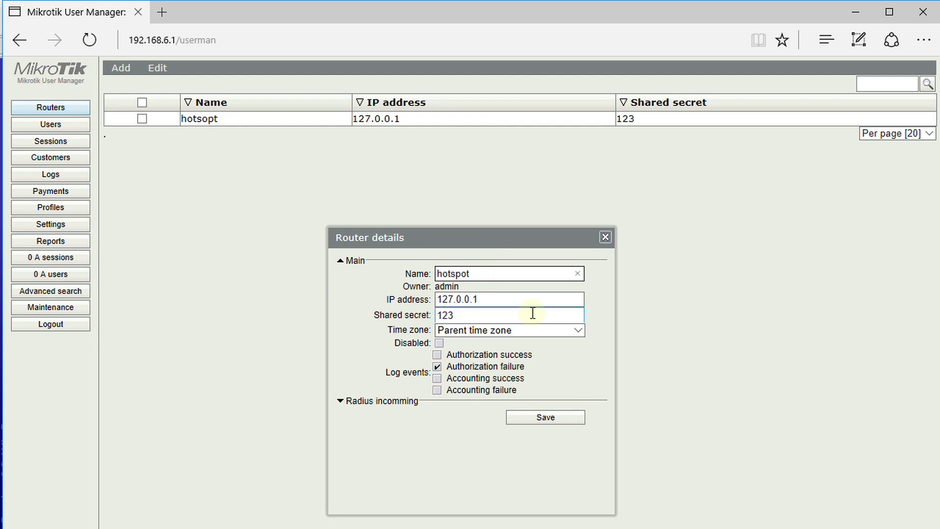
left_click(545, 417)
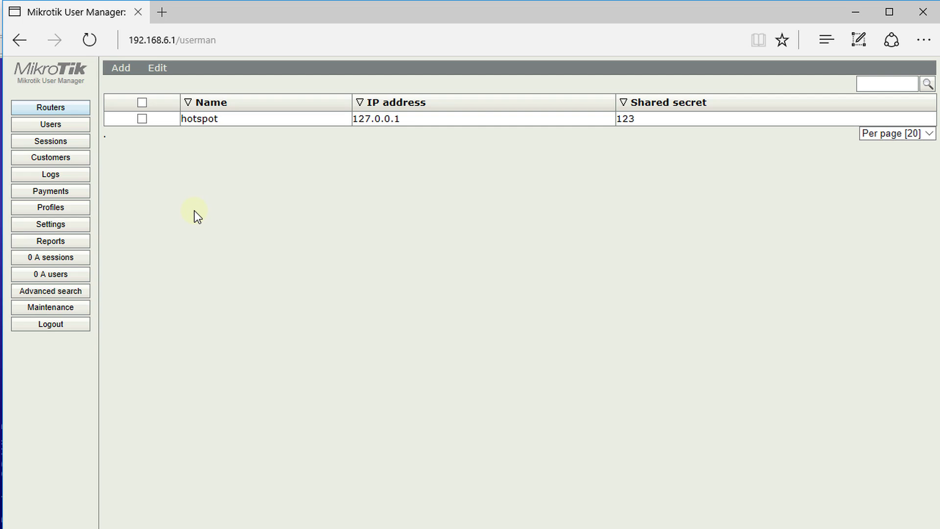
left_click(61, 161)
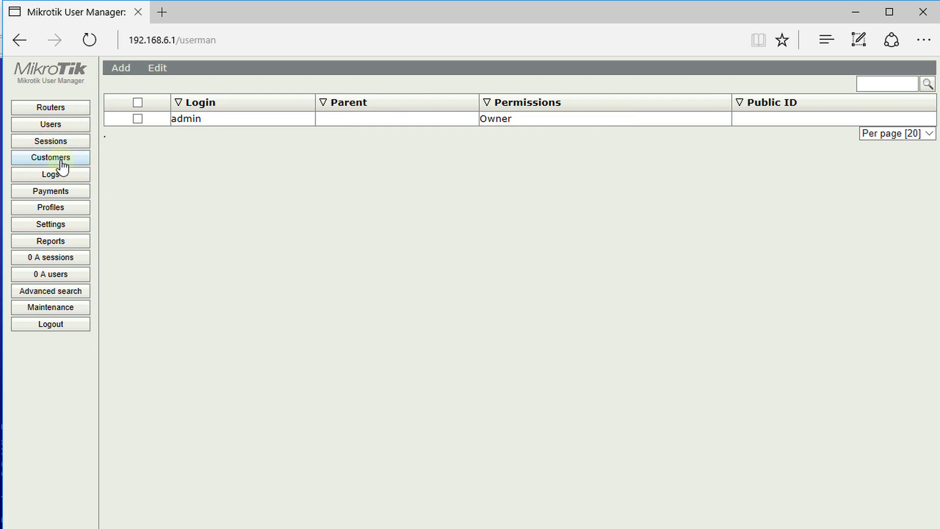
- Open the admin customer's details, enter a new account password, and save
left_click(189, 128)
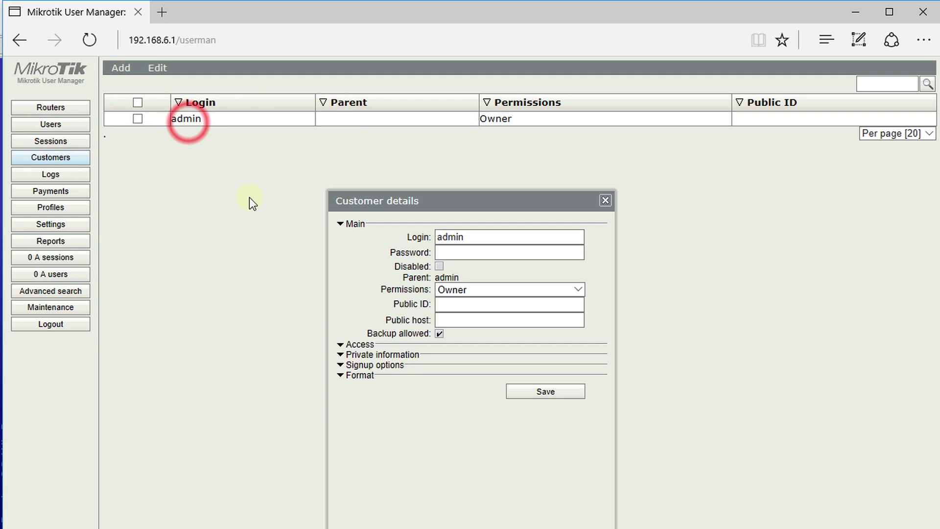
left_click(455, 251)
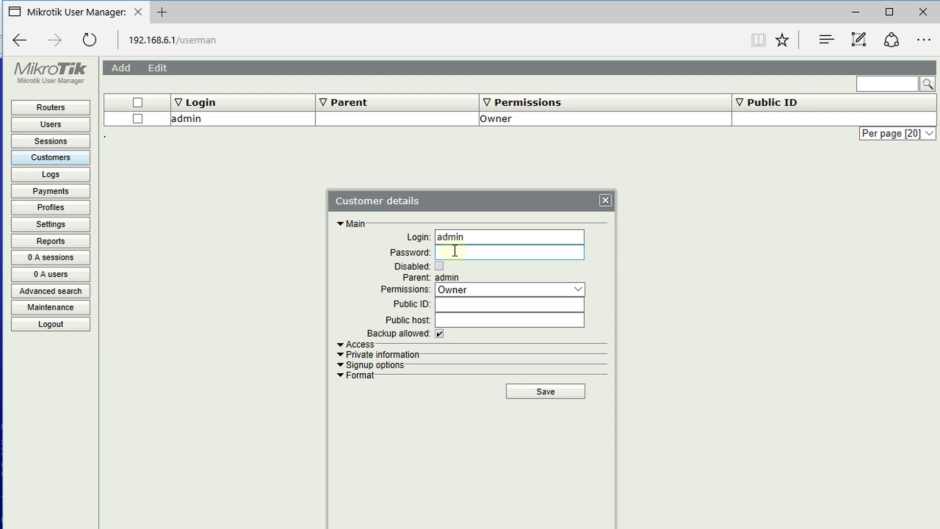
left_click(456, 251)
type("a")
key("BackSpace")
type("aa")
key("BackSpace")
key("BackSpace")
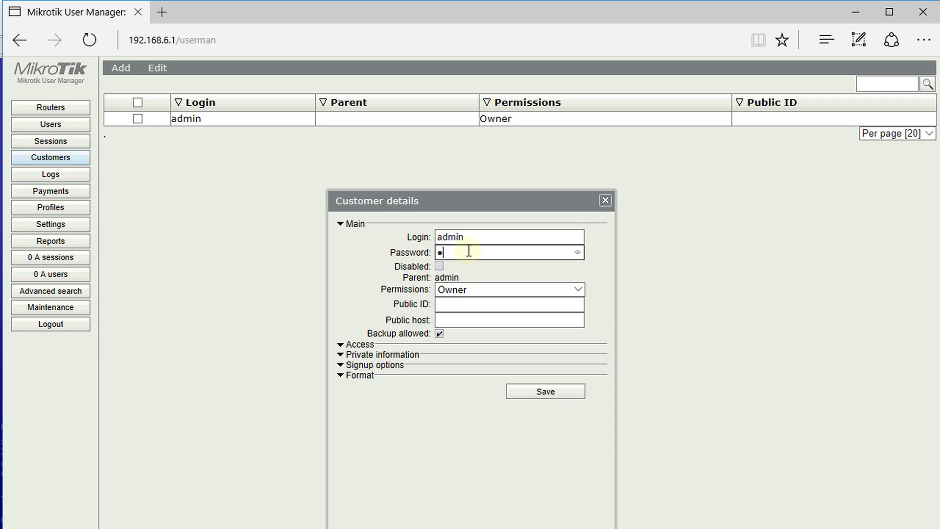
type("aaaaaaa")
left_click(542, 393)
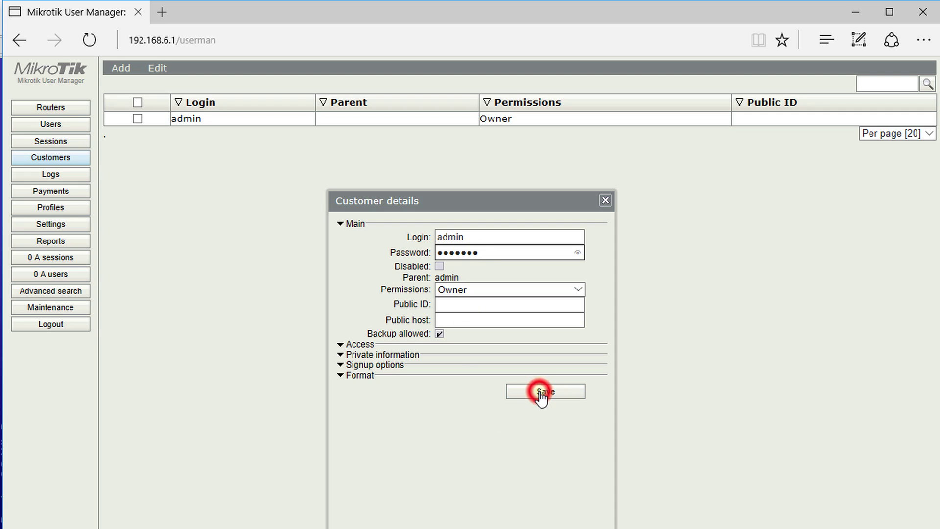
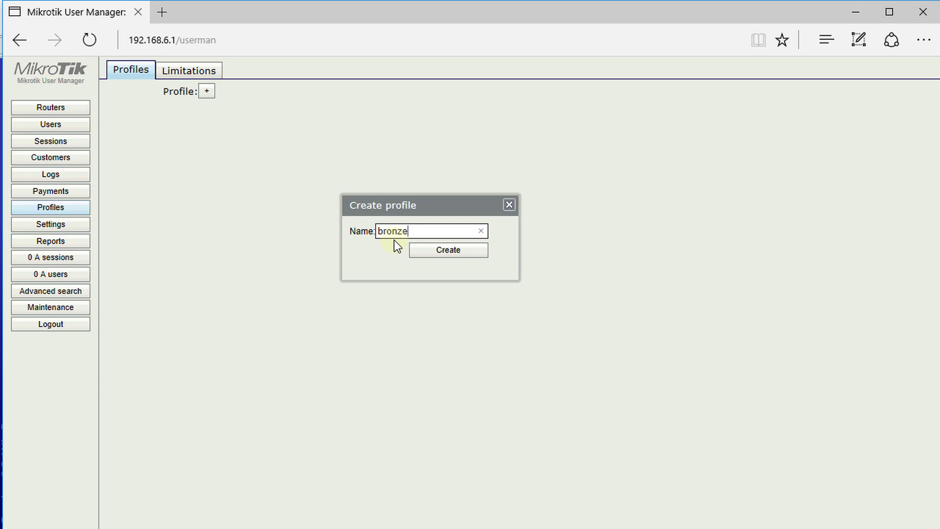
- Create the bronze profile and begin a limitation period covering every day, 0:00:00–23:59:59
left_click(450, 251)
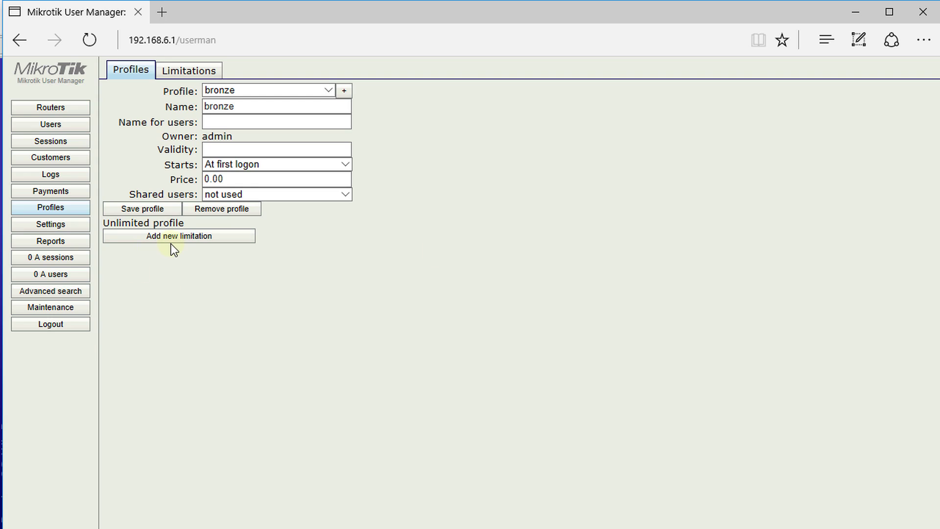
left_click(220, 243)
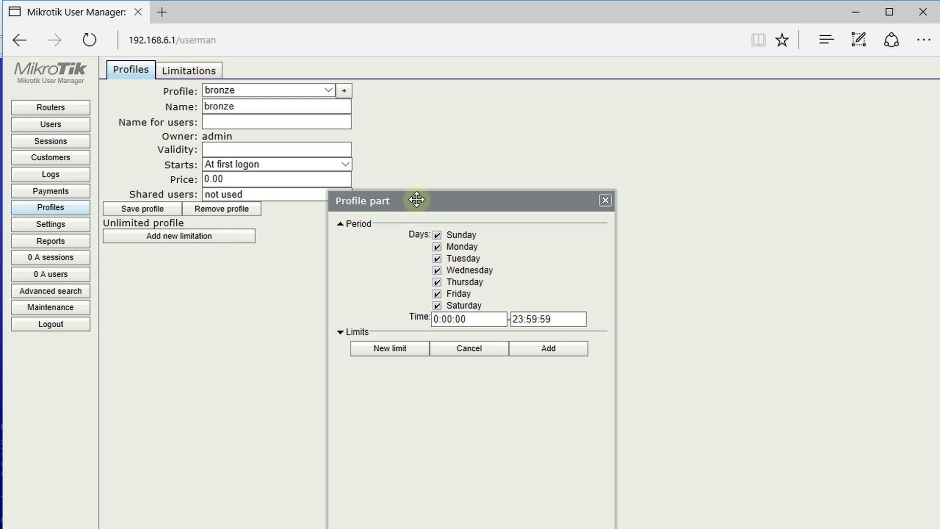
left_click_drag(417, 200, 459, 103)
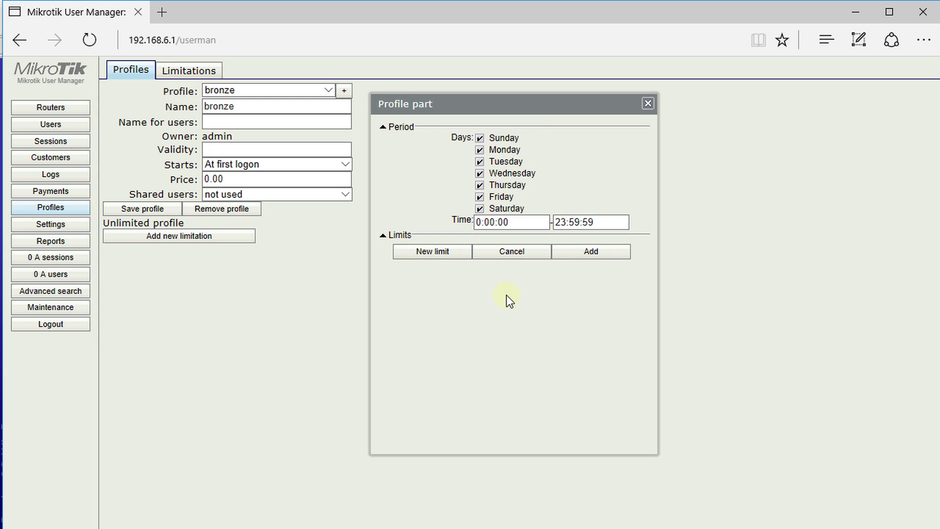
- Add a new limit named 'bronze' with Rx rate 128k and Tx rate 1M
left_click(439, 259)
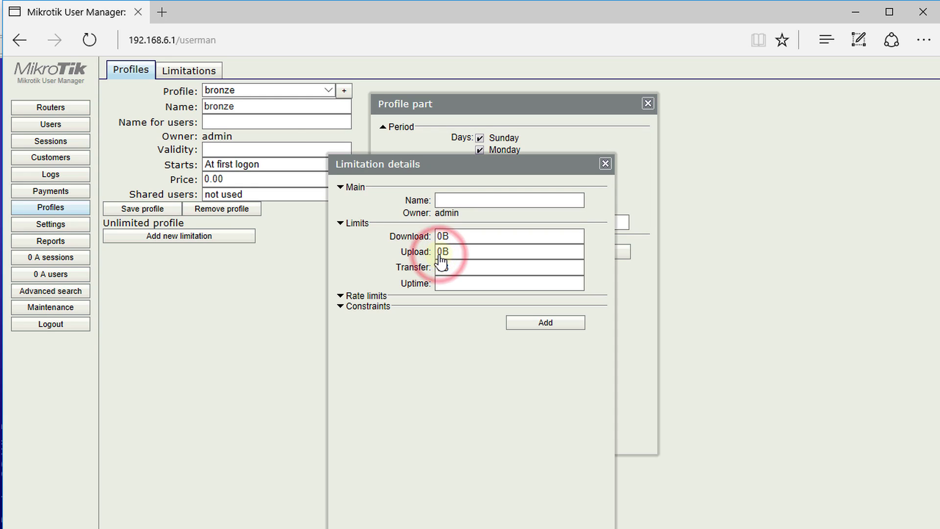
left_click(468, 199)
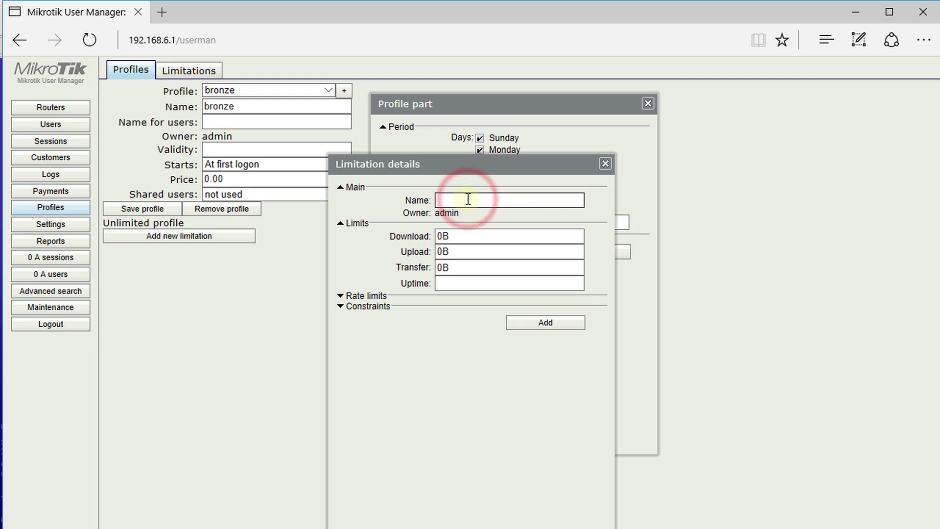
type("b")
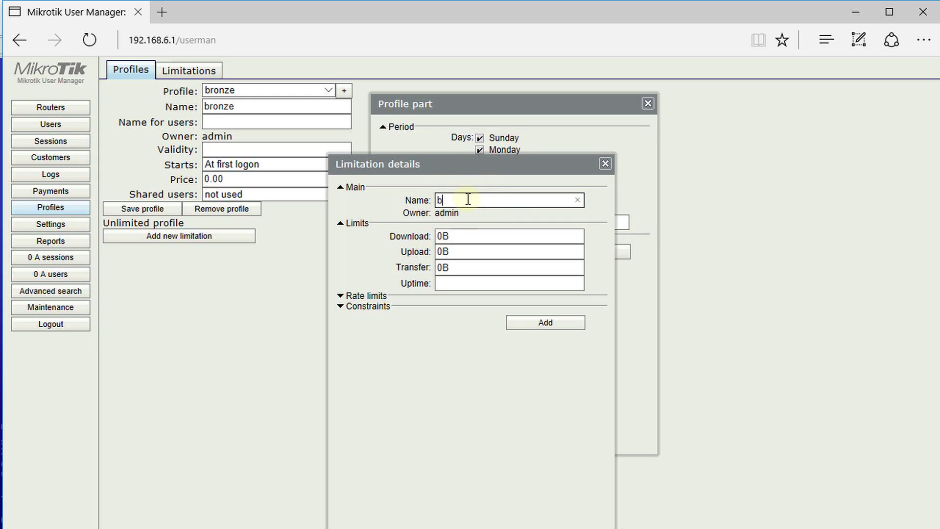
type("ronze")
key("Tab")
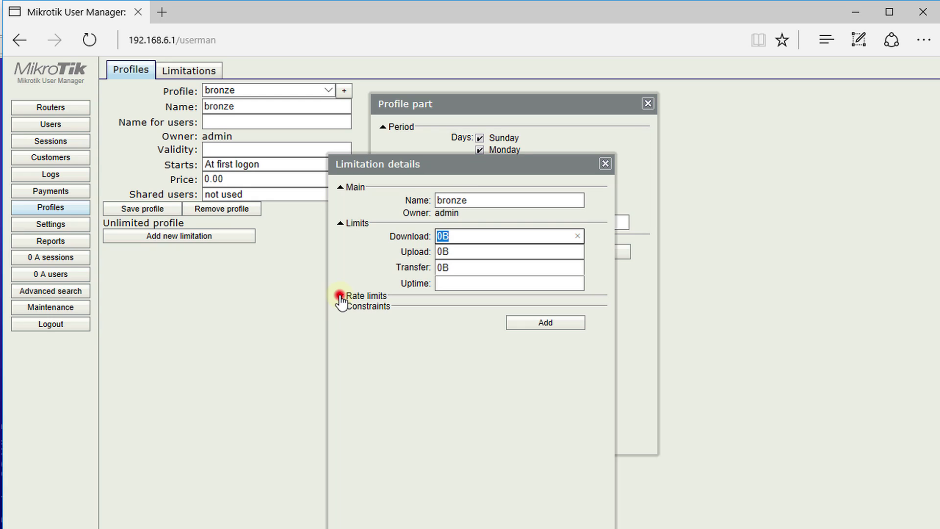
left_click(340, 296)
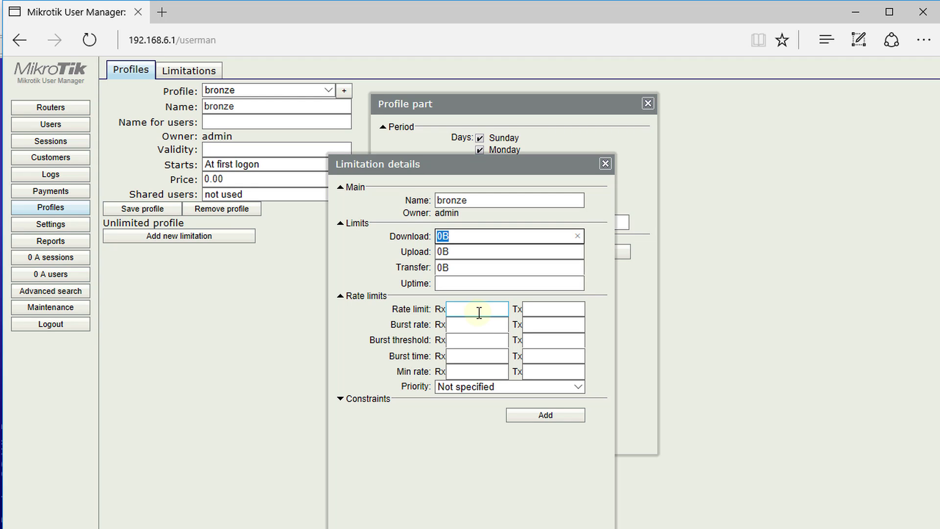
left_click(478, 311)
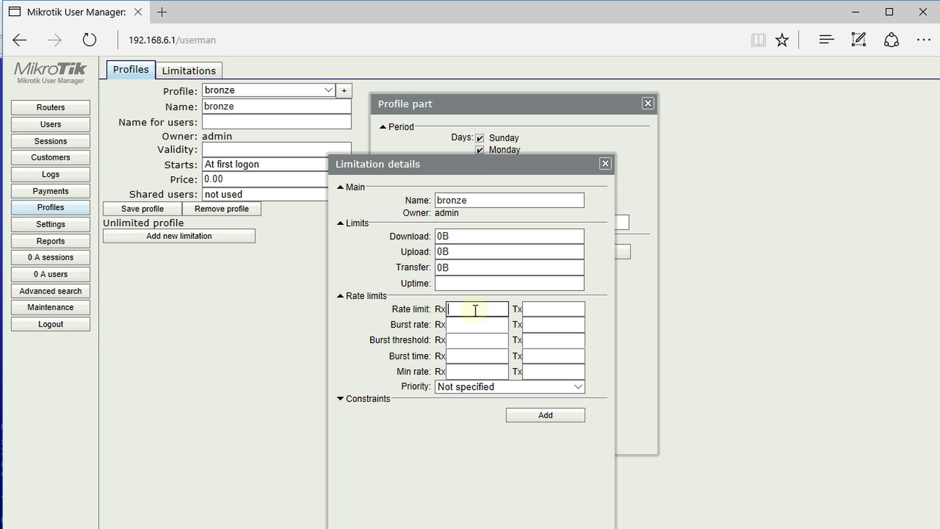
left_click(537, 309)
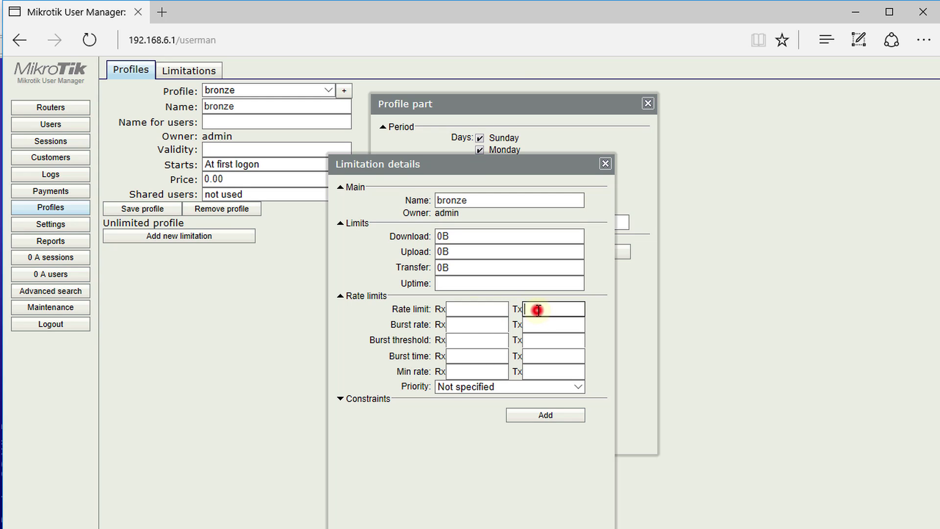
left_click(485, 311)
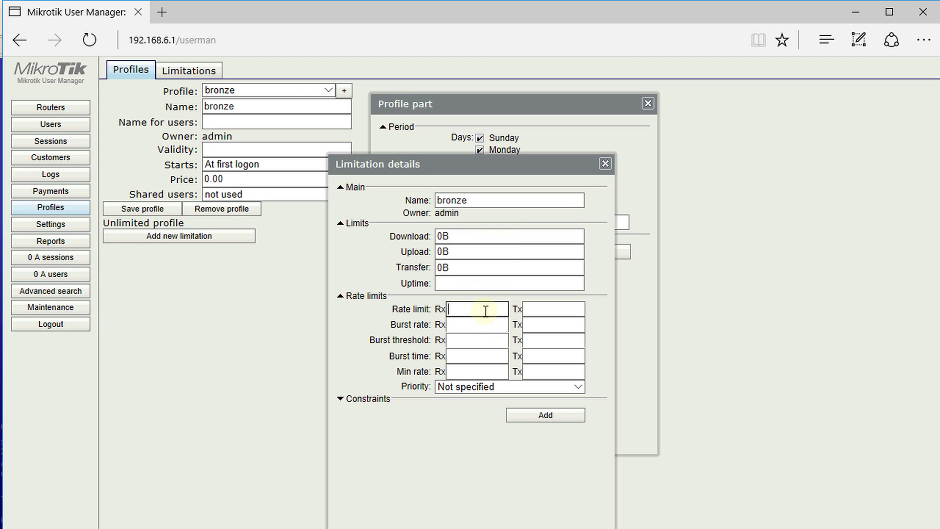
type("128k")
left_click(555, 311)
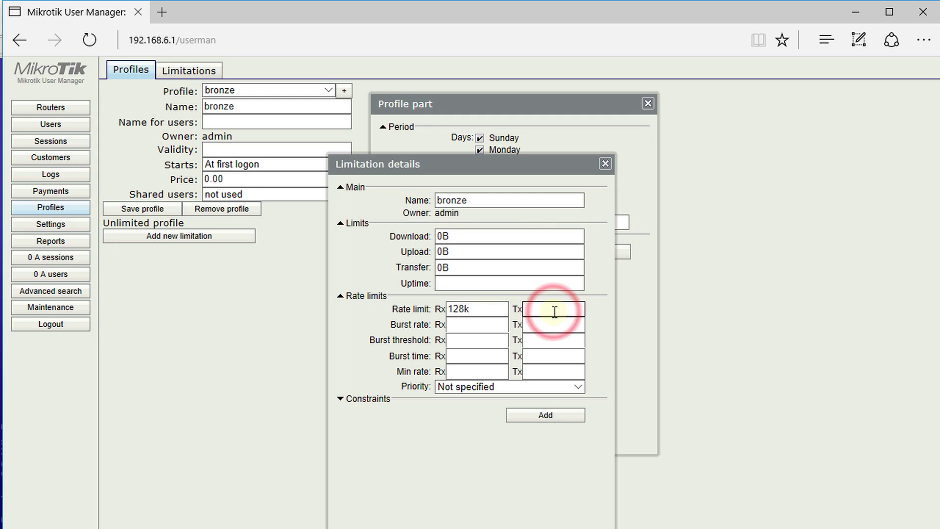
type("1M")
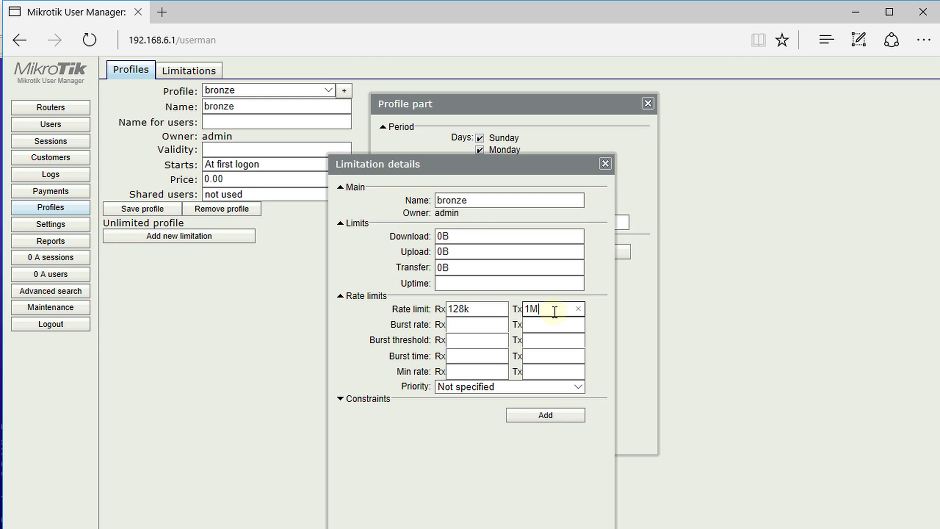
left_click(546, 422)
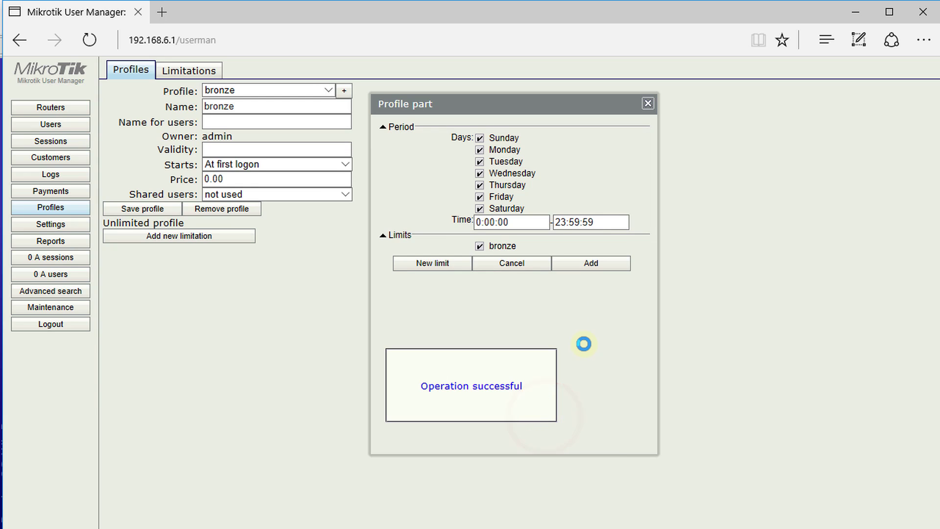
- Add the always-on bronze period to the profile, save it, and view the Limitations list
left_click(597, 266)
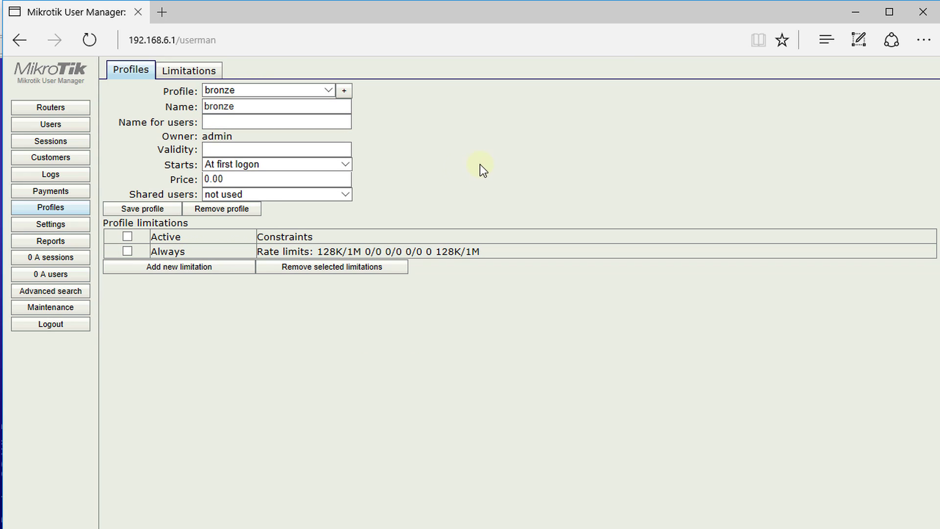
left_click(170, 214)
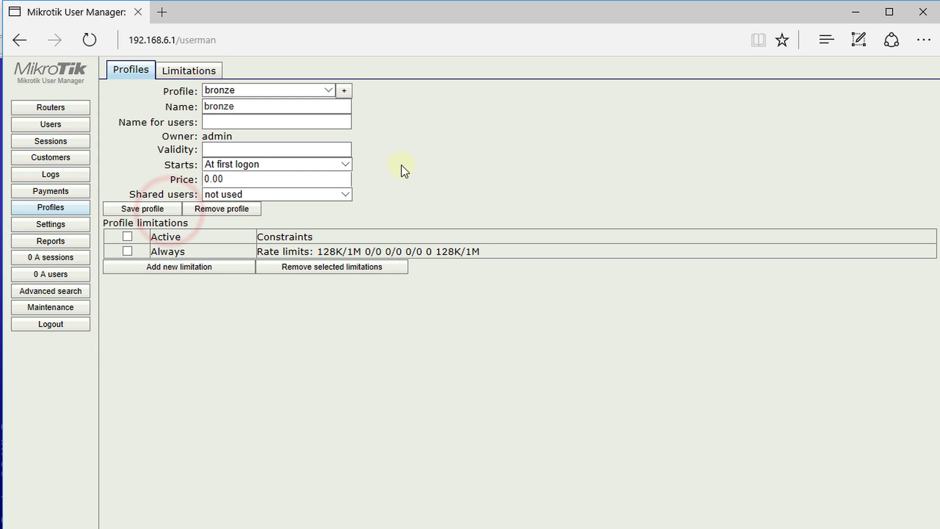
left_click(189, 70)
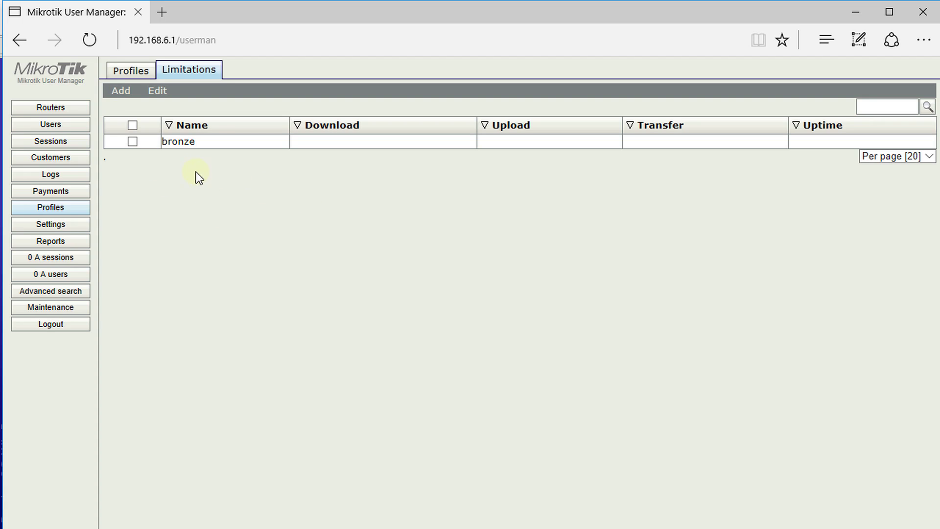
- Add a single user 'test' with a password, assigned to the bronze profile
left_click(74, 129)
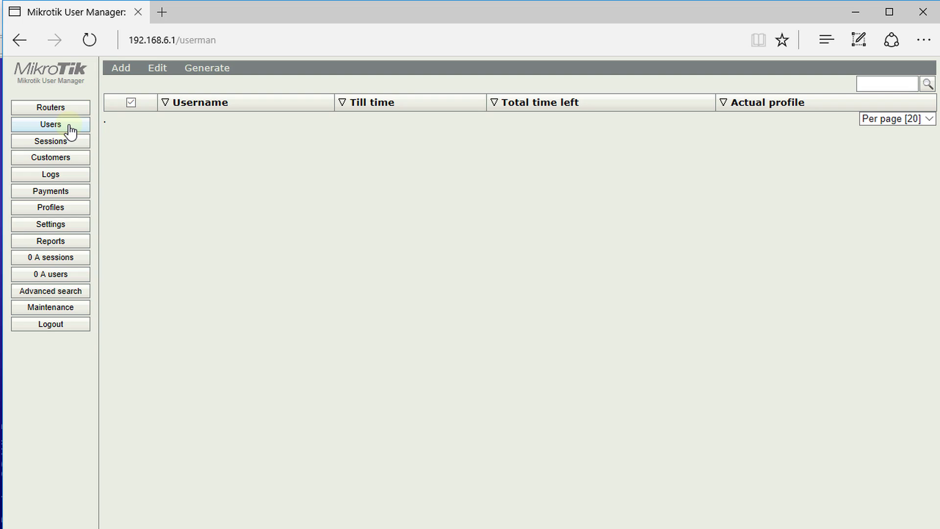
left_click(122, 69)
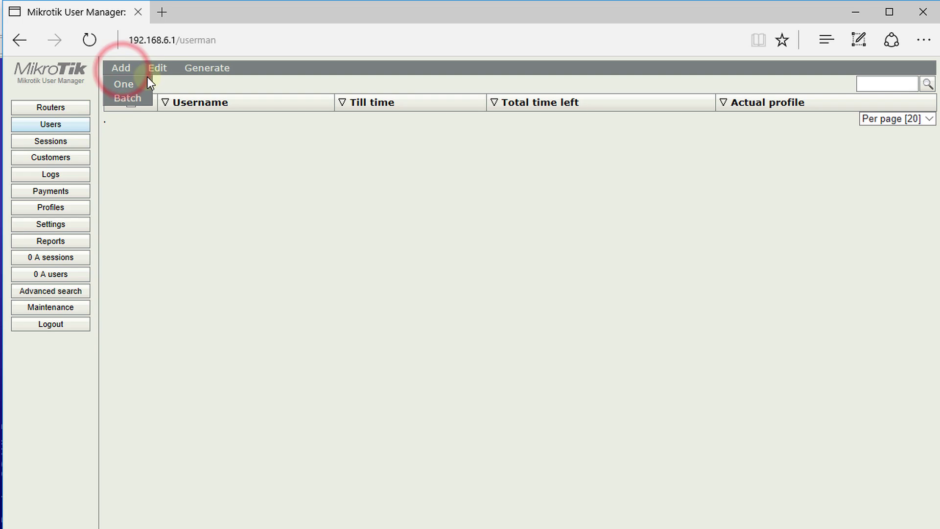
left_click(131, 85)
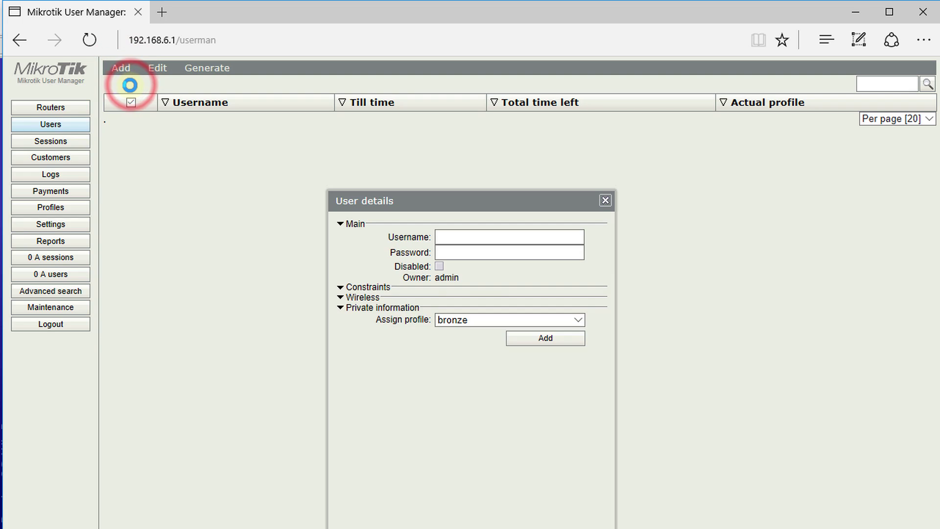
left_click(455, 238)
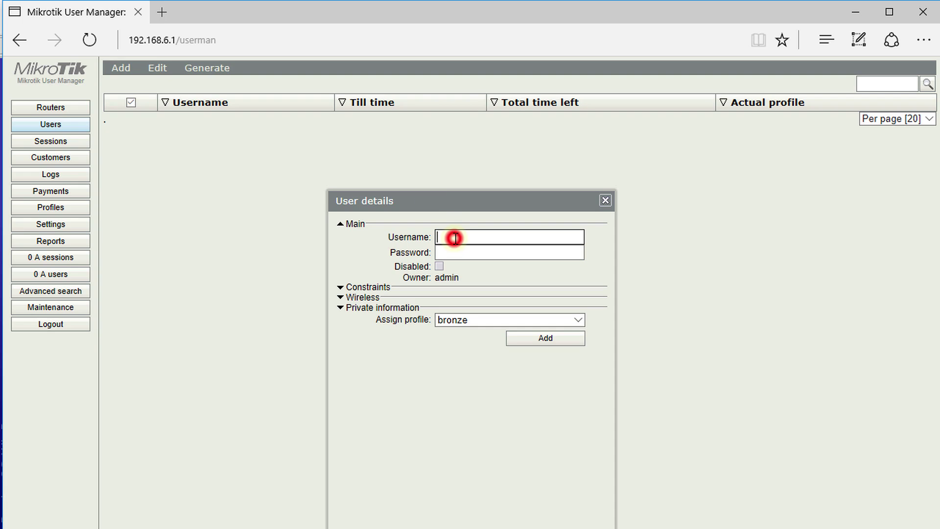
type("test")
left_click(455, 250)
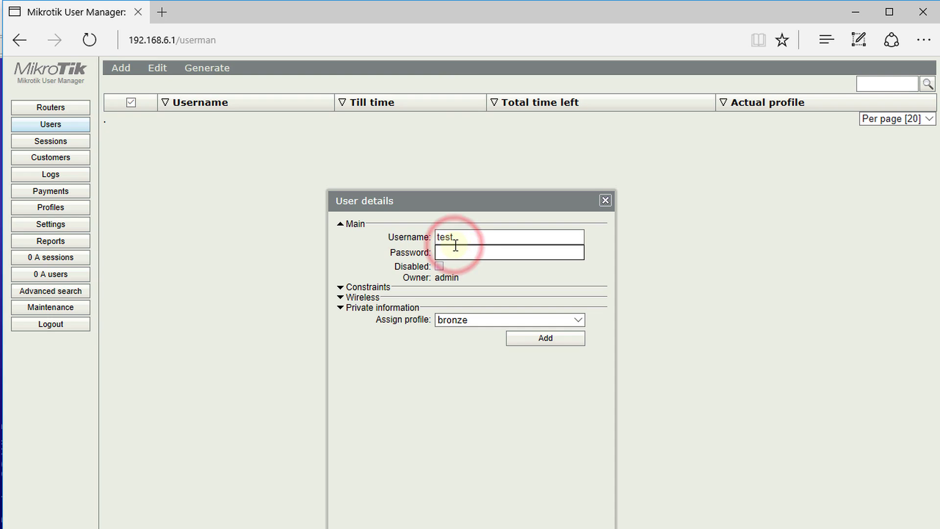
type("password")
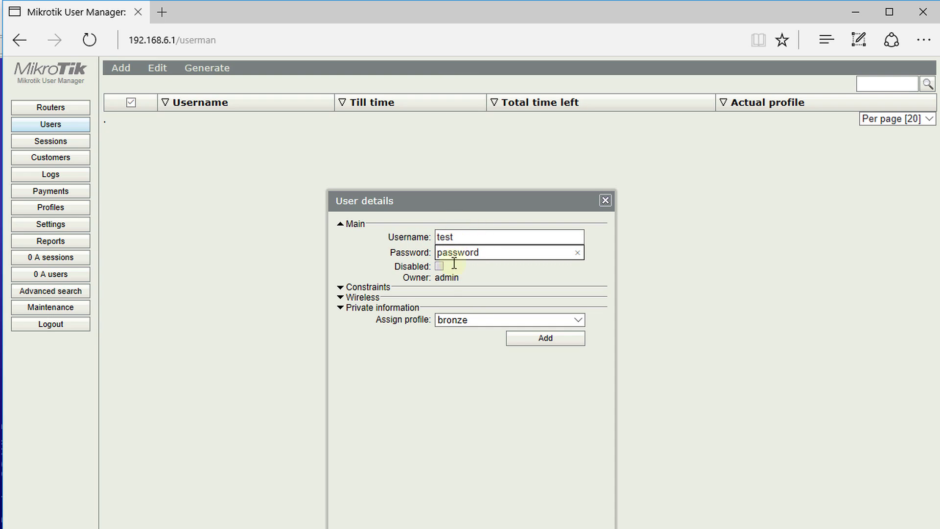
left_click(483, 320)
left_click(467, 327)
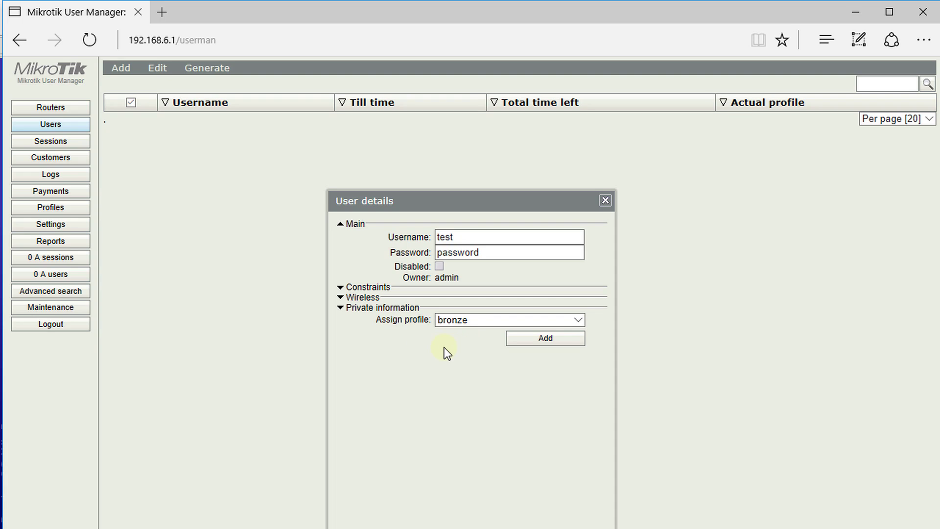
left_click(540, 339)
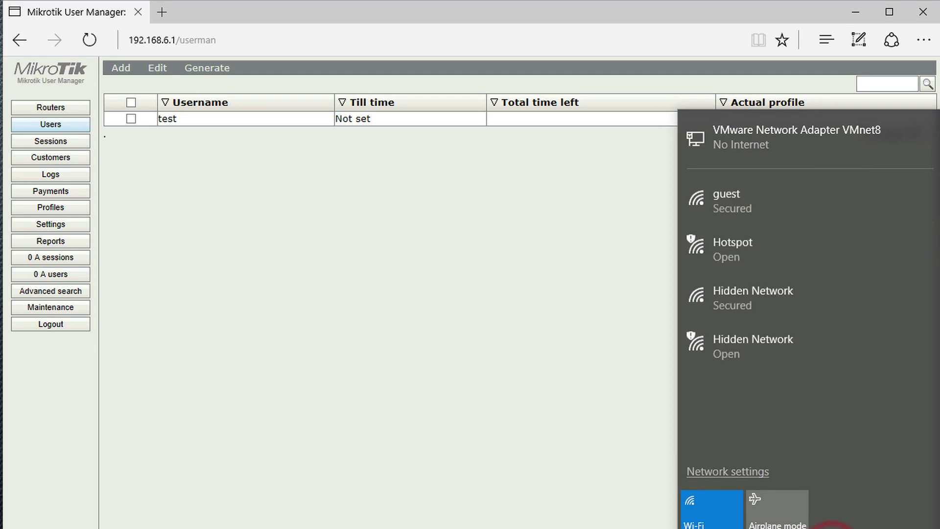
- Connect the PC to the open 'Hotspot' Wi-Fi network
left_click(775, 252)
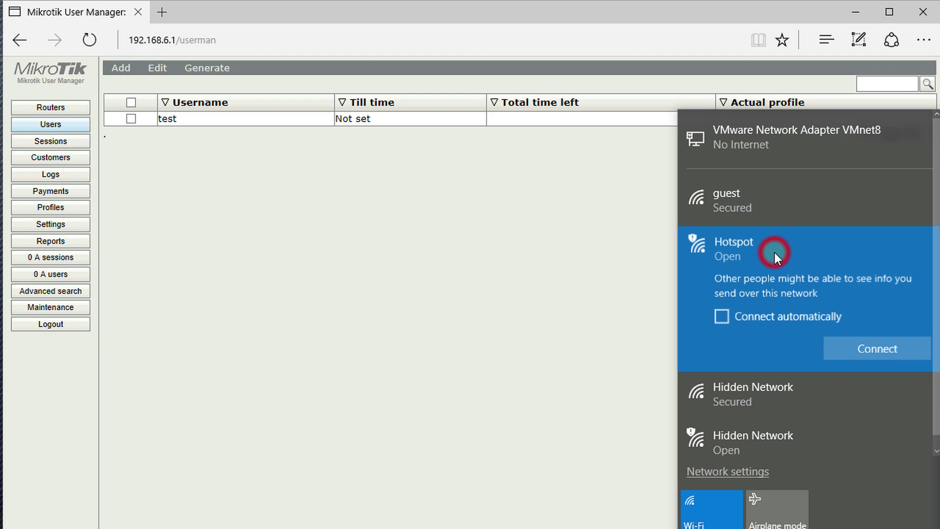
left_click(858, 350)
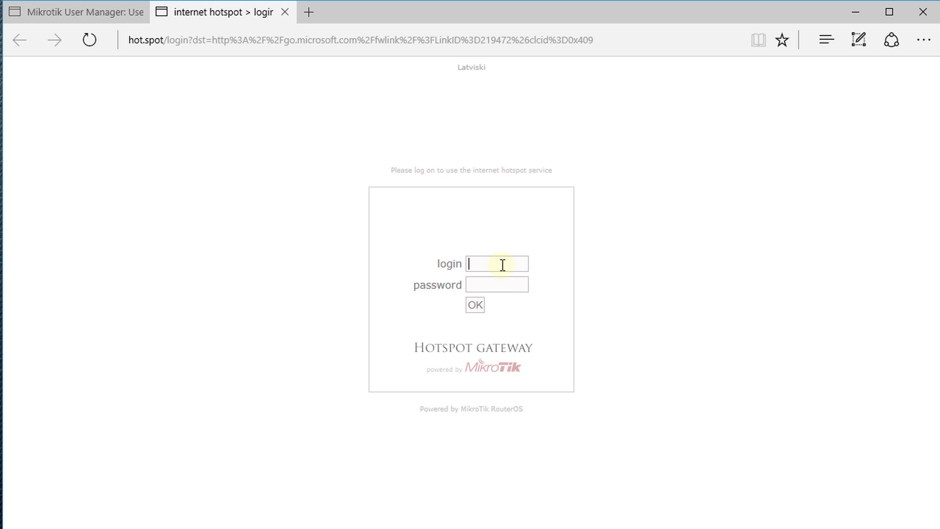
- Log in on the hotspot page as user 'test' with the user's password
type("test")
left_click(491, 284)
type("t*******")
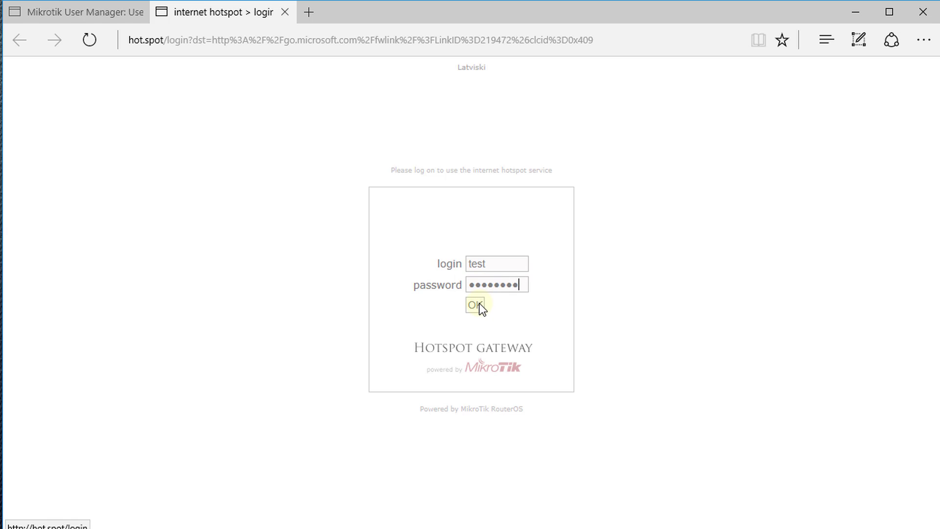
left_click(480, 304)
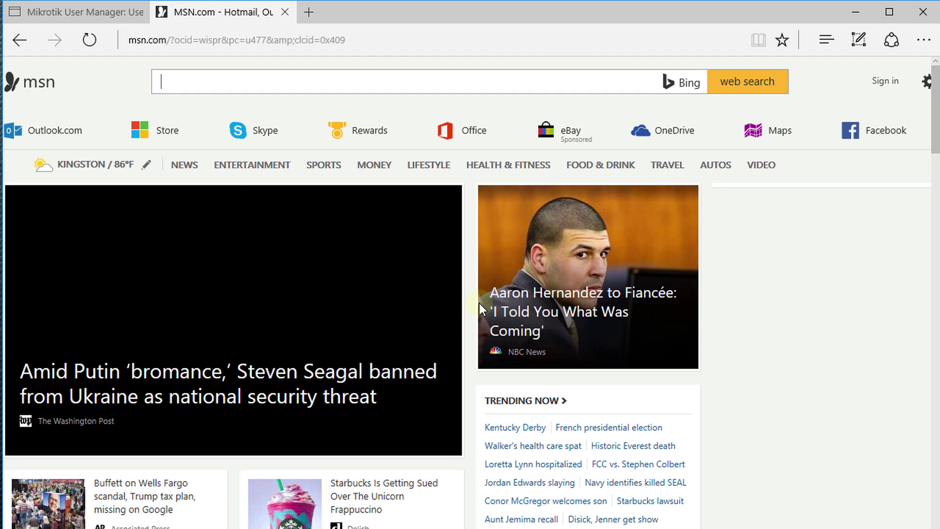